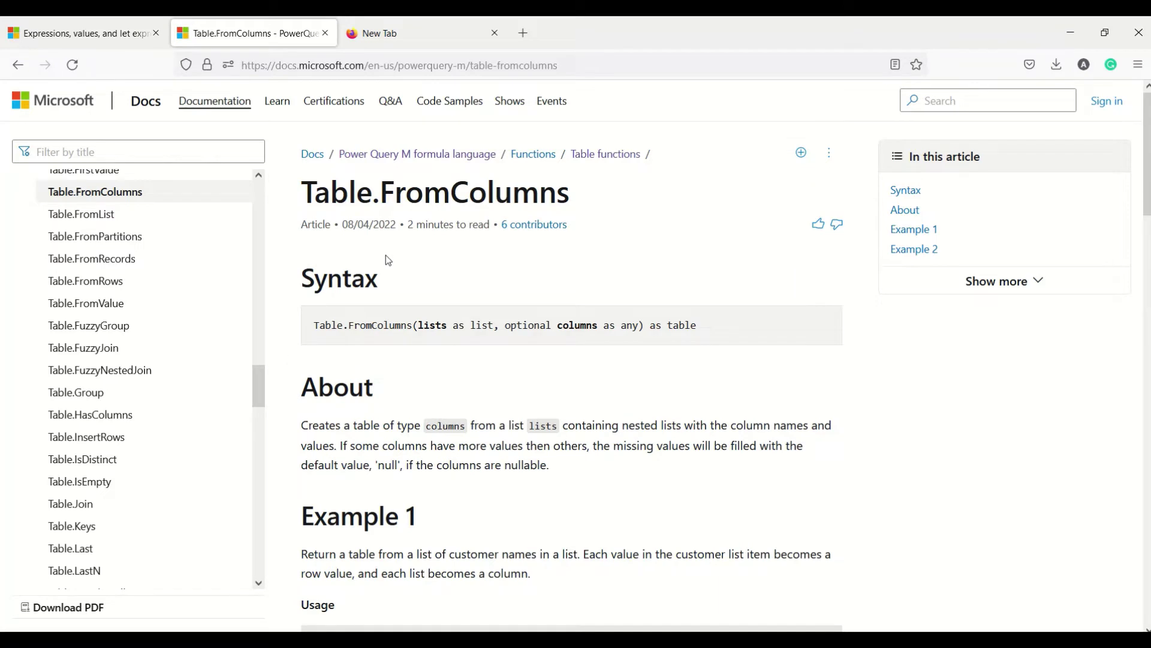
Read the syntax and the three usage and output examples in the Table.FromColumns documentation.
double_click(427, 324)
scroll(568, 308, down, 5)
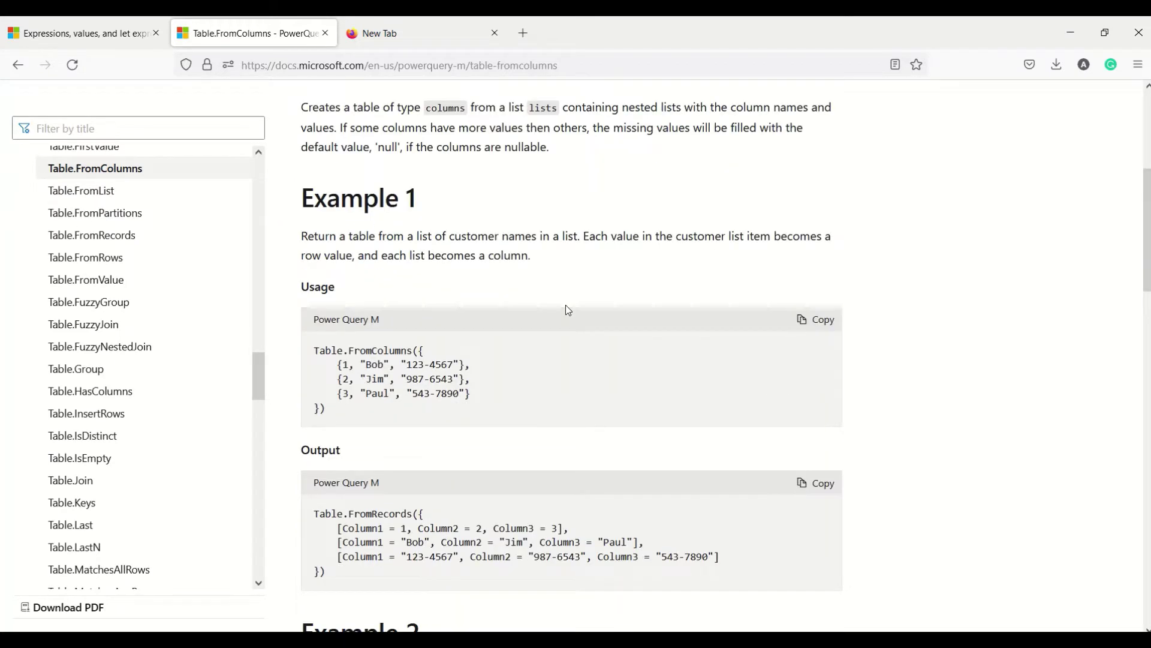
scroll(568, 310, down, 1)
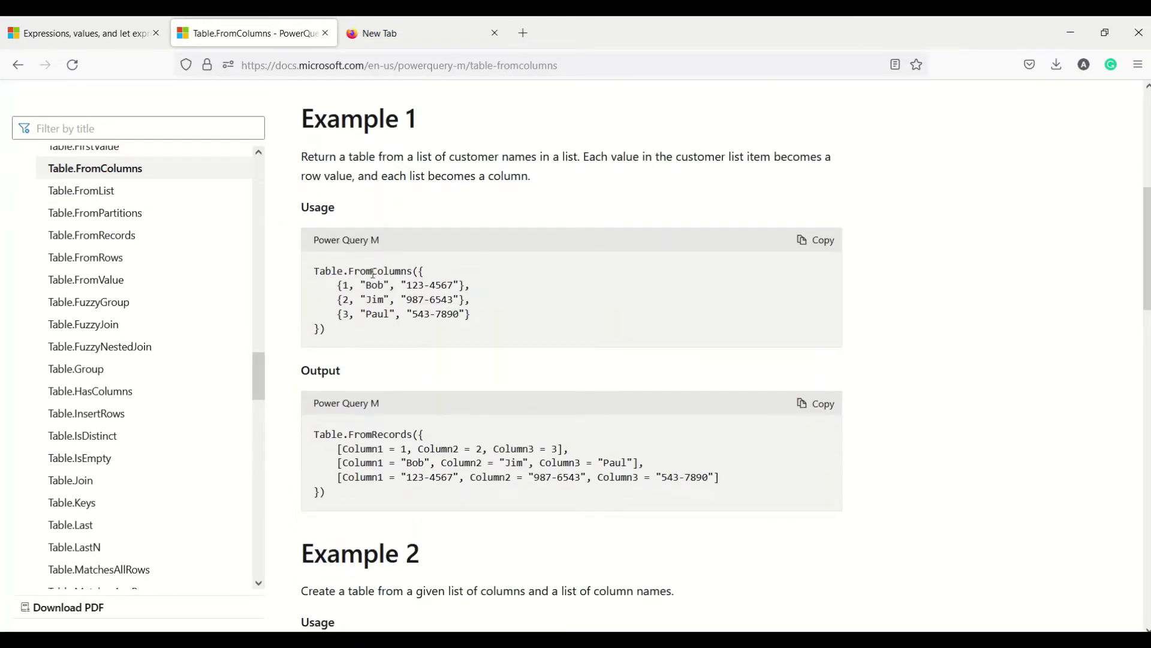
drag(342, 286, 467, 286)
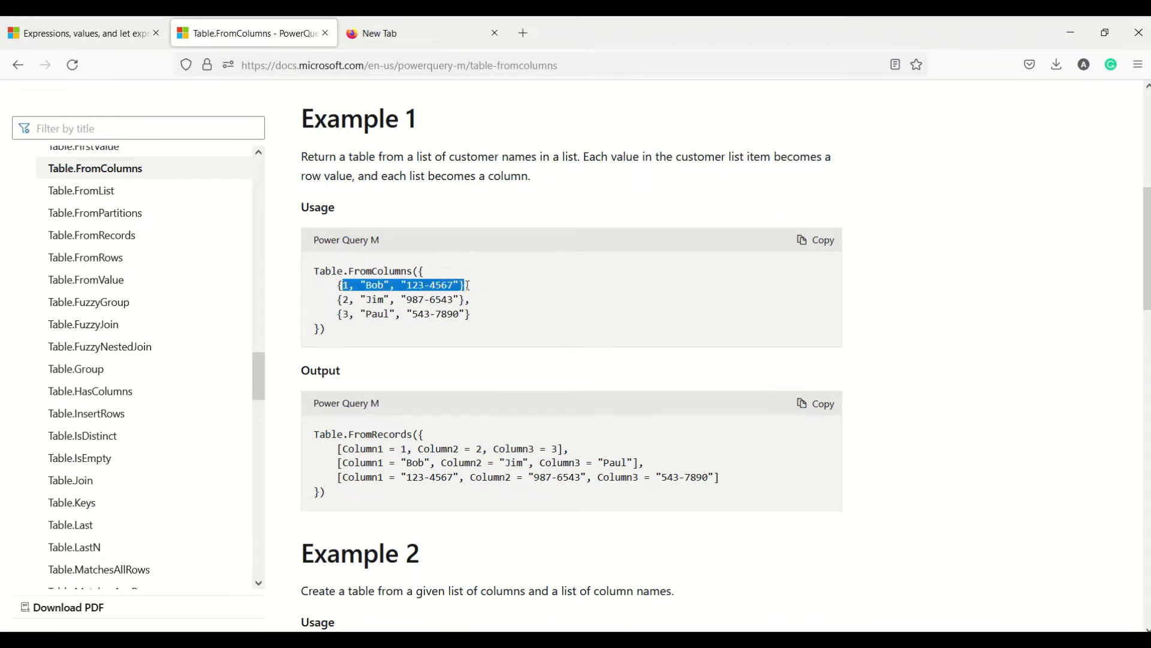
drag(343, 300, 458, 299)
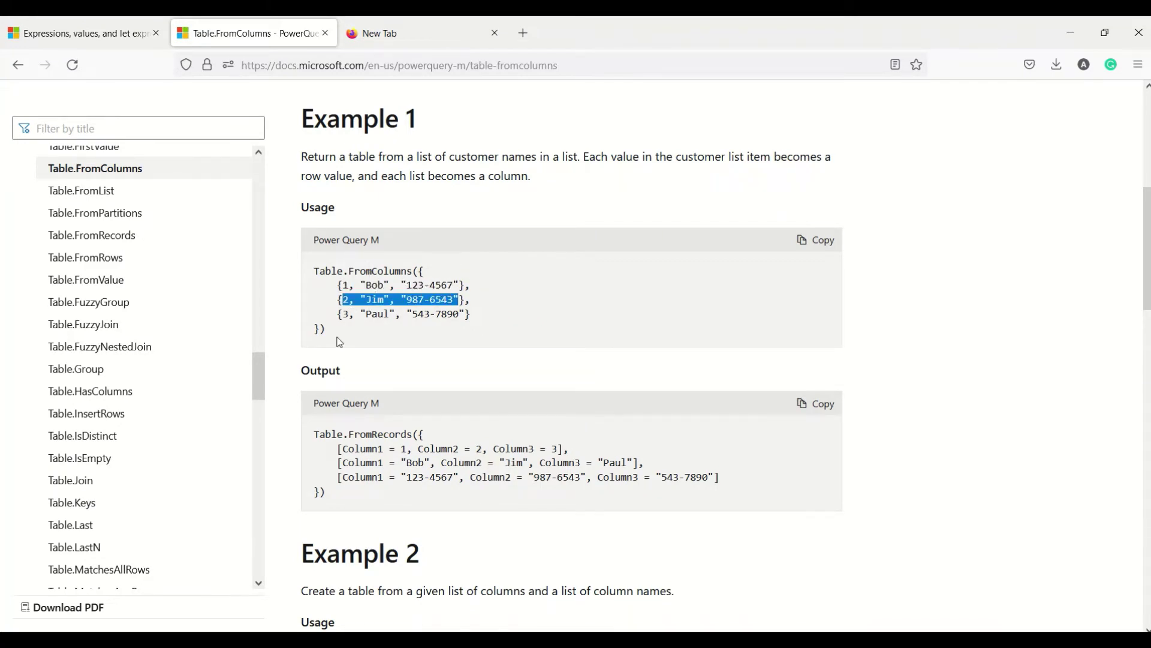
scroll(339, 342, down, 2)
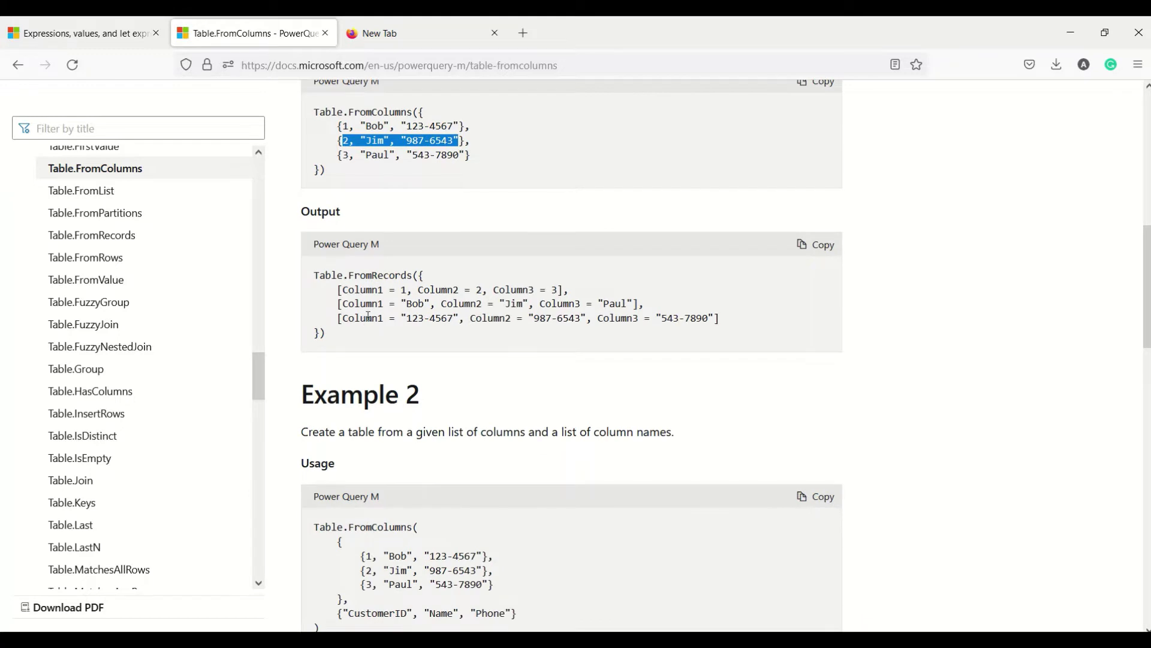
scroll(368, 316, down, 3)
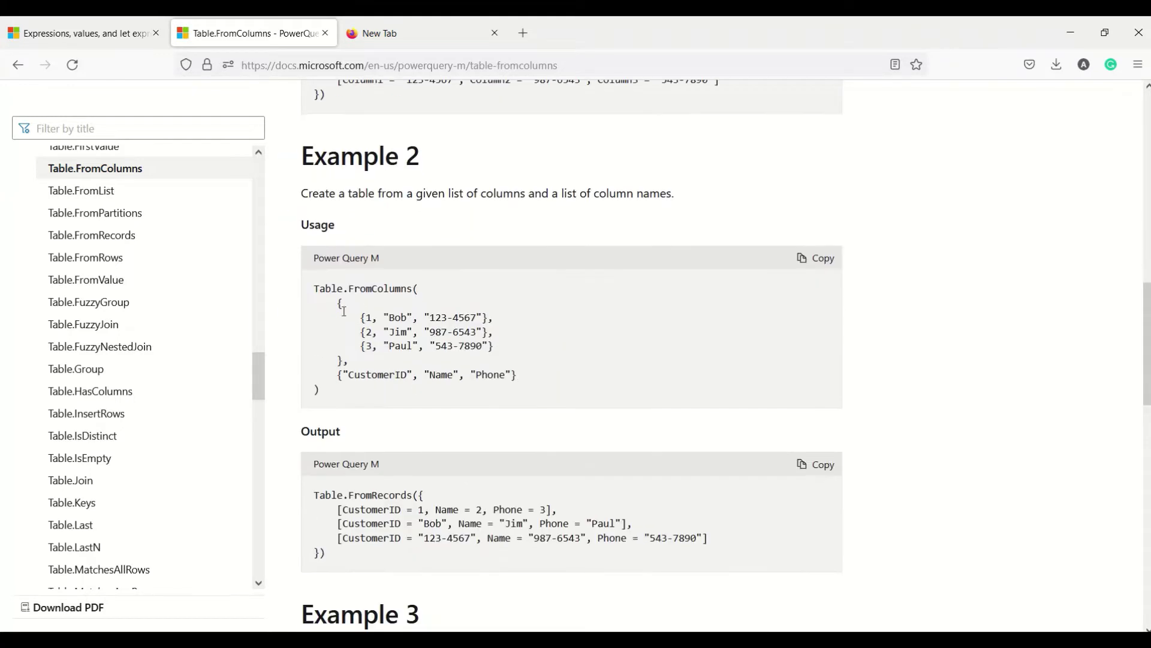
drag(317, 290, 385, 368)
double_click(378, 376)
scroll(378, 376, down, 5)
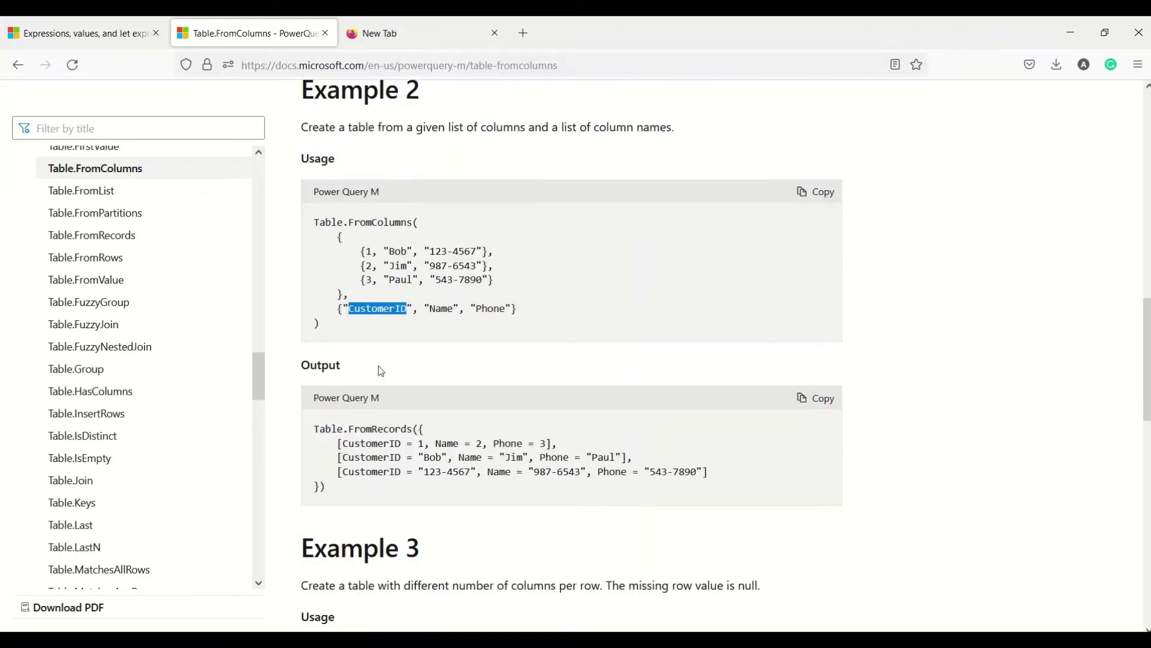
scroll(379, 366, down, 4)
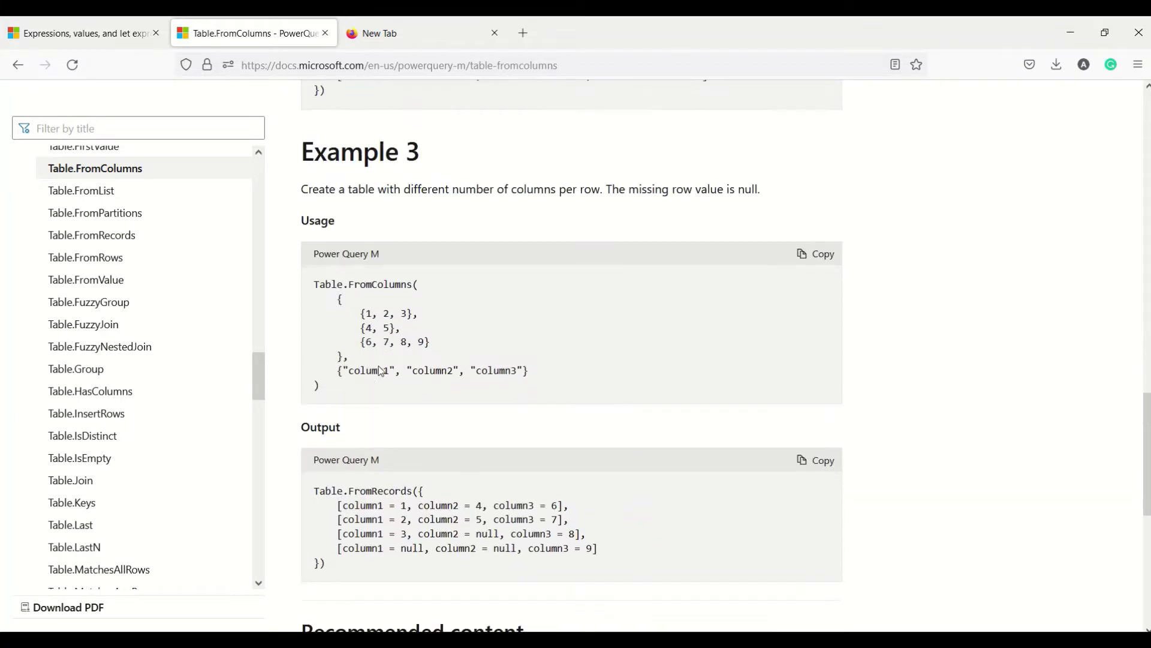
scroll(367, 348, down, 1)
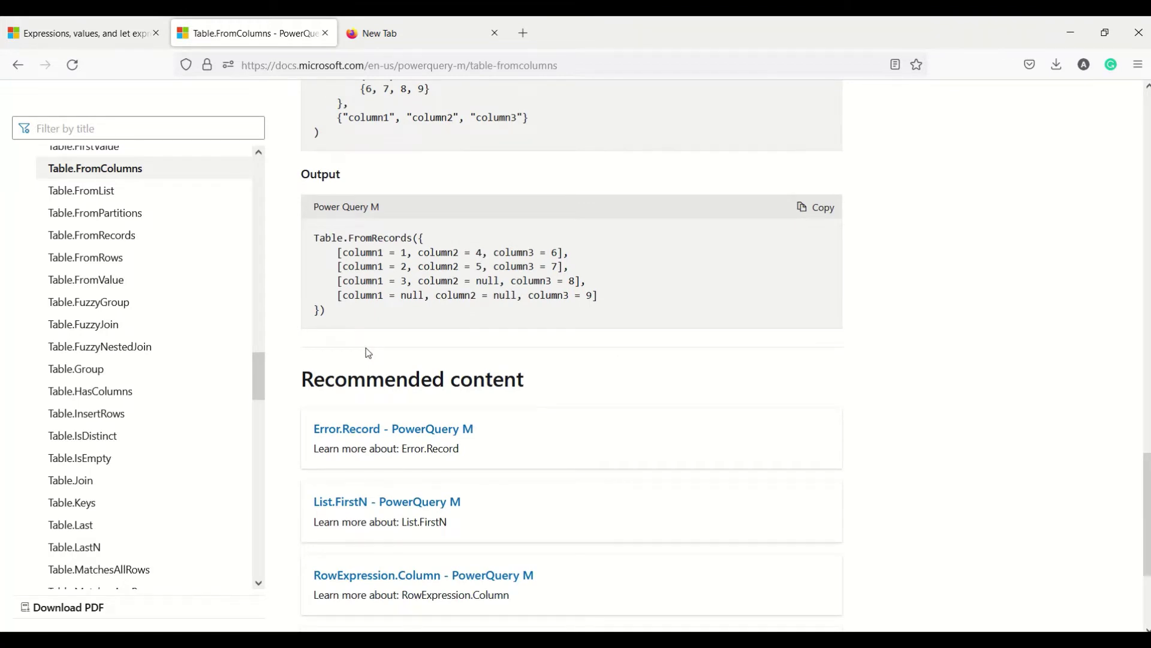
Switch to Power BI Desktop and open the Power Query Editor for the report's queries.
key(alt+Tab)
key(alt+Tab)
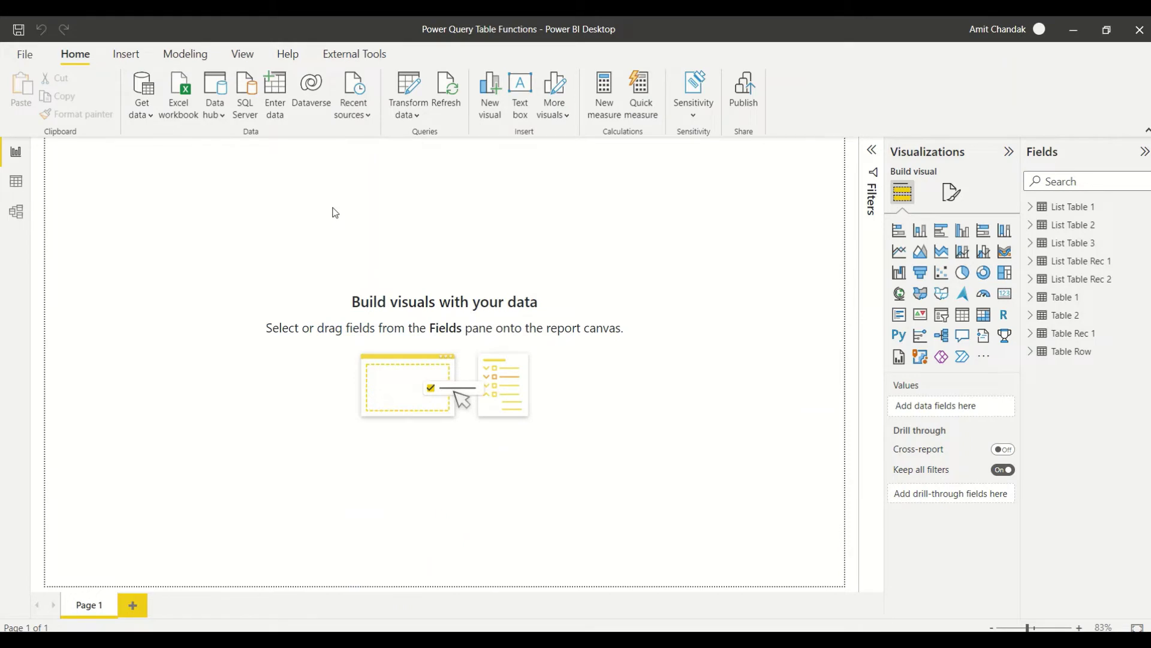
click(408, 114)
click(429, 144)
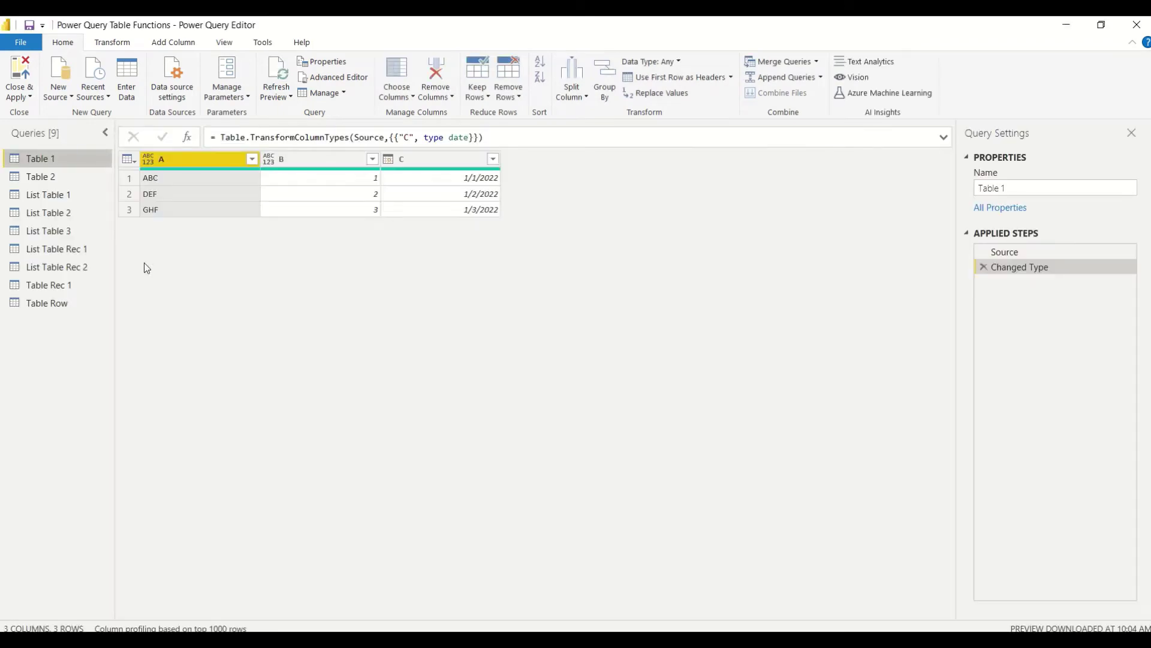
Copy the nested list of ID and name pairs from the Table Row query's M code.
click(43, 304)
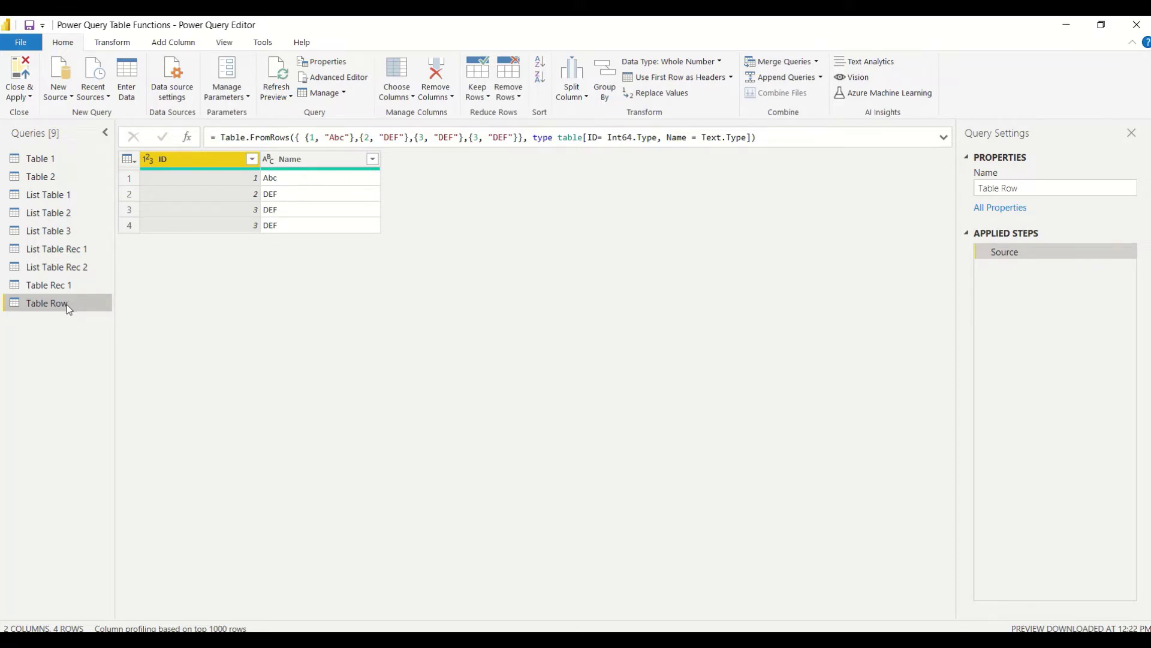
right_click(68, 308)
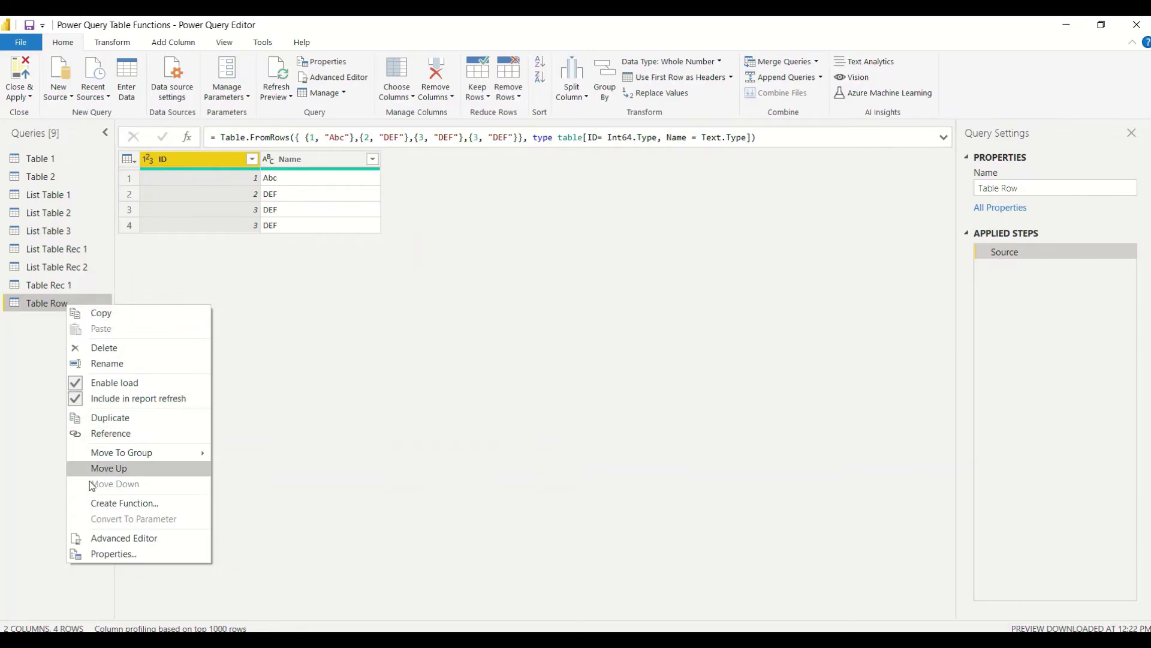
click(120, 538)
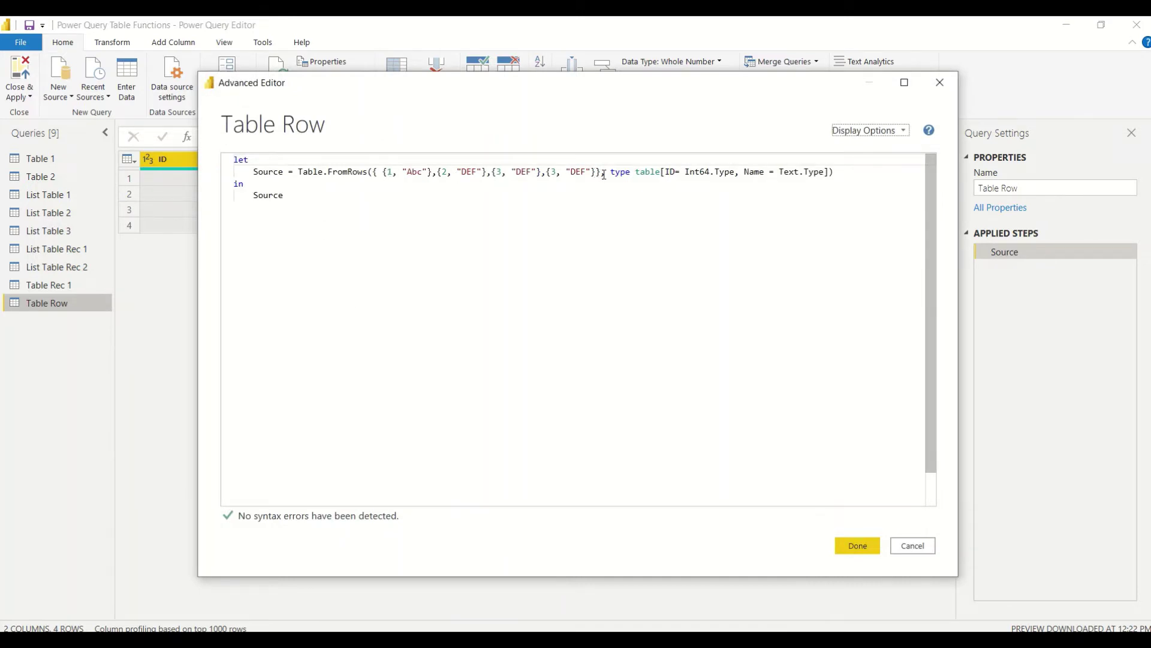
drag(601, 172, 373, 172)
key(ctrl+c)
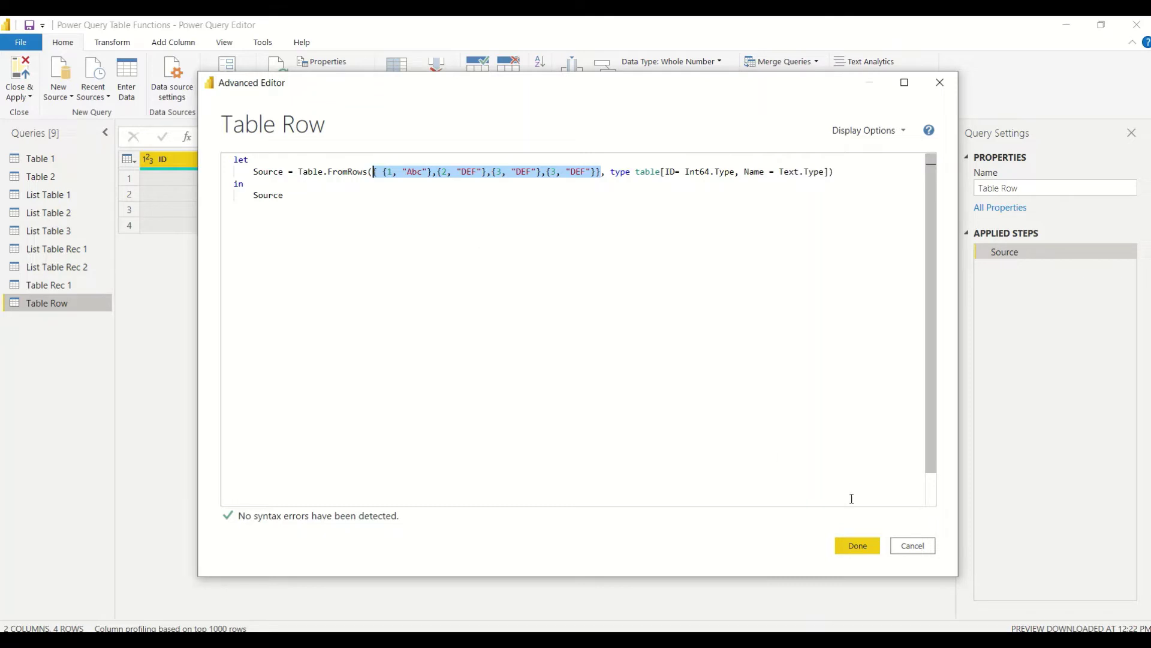
click(910, 547)
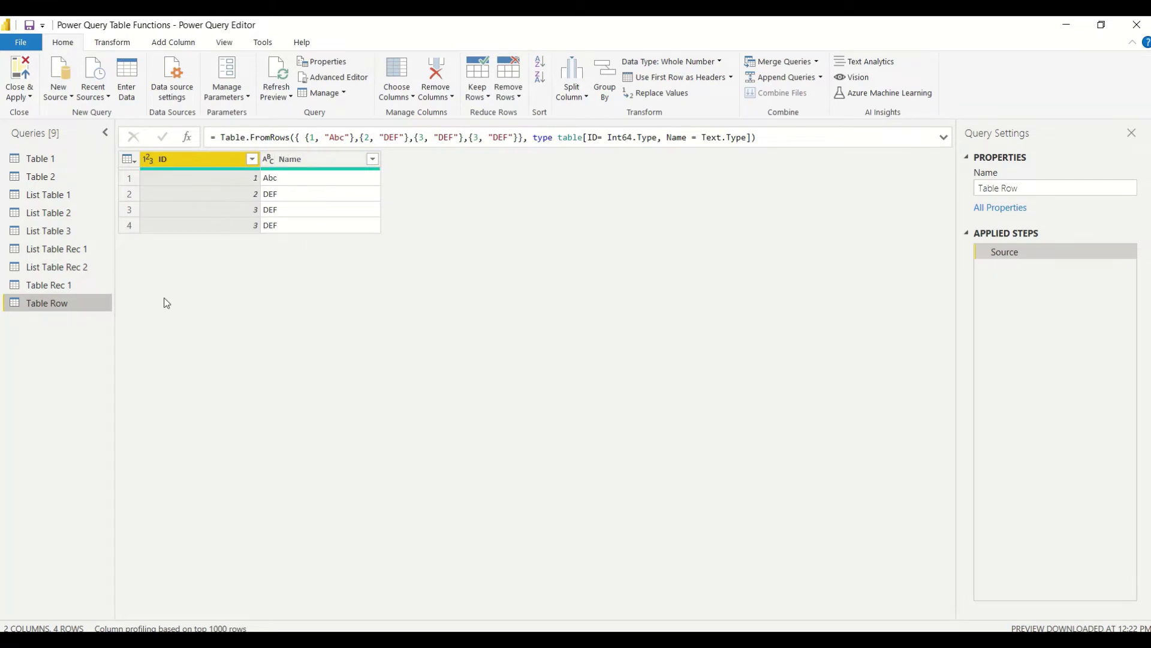
Create a blank query and rename it "Table columns".
click(65, 94)
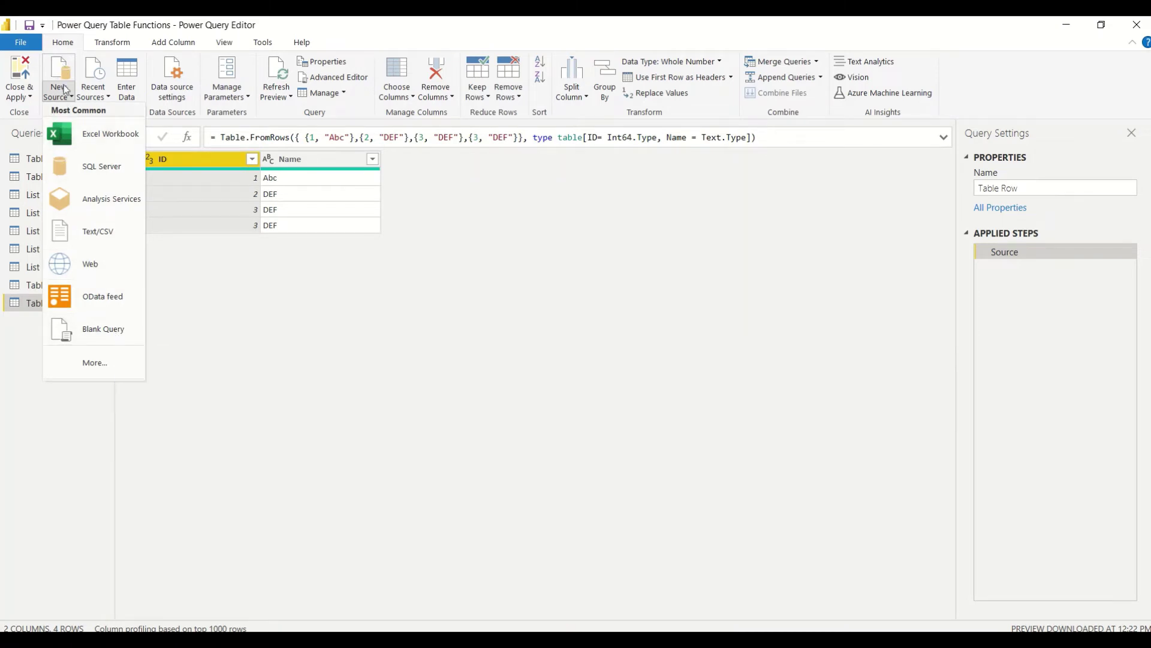
click(107, 330)
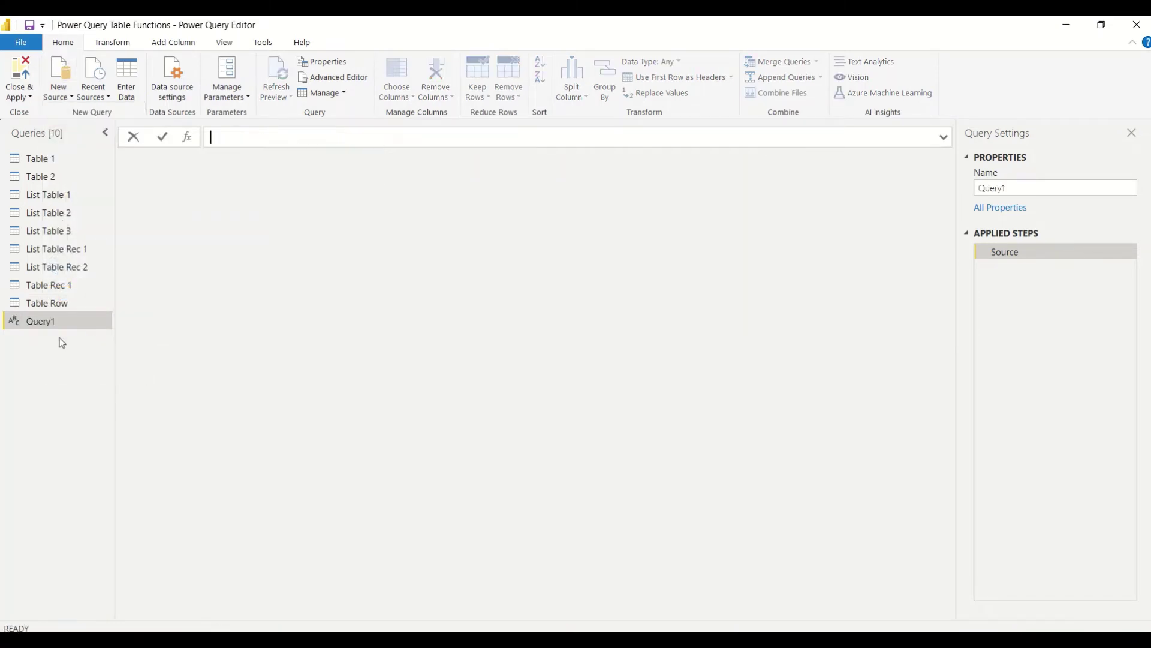
double_click(46, 326)
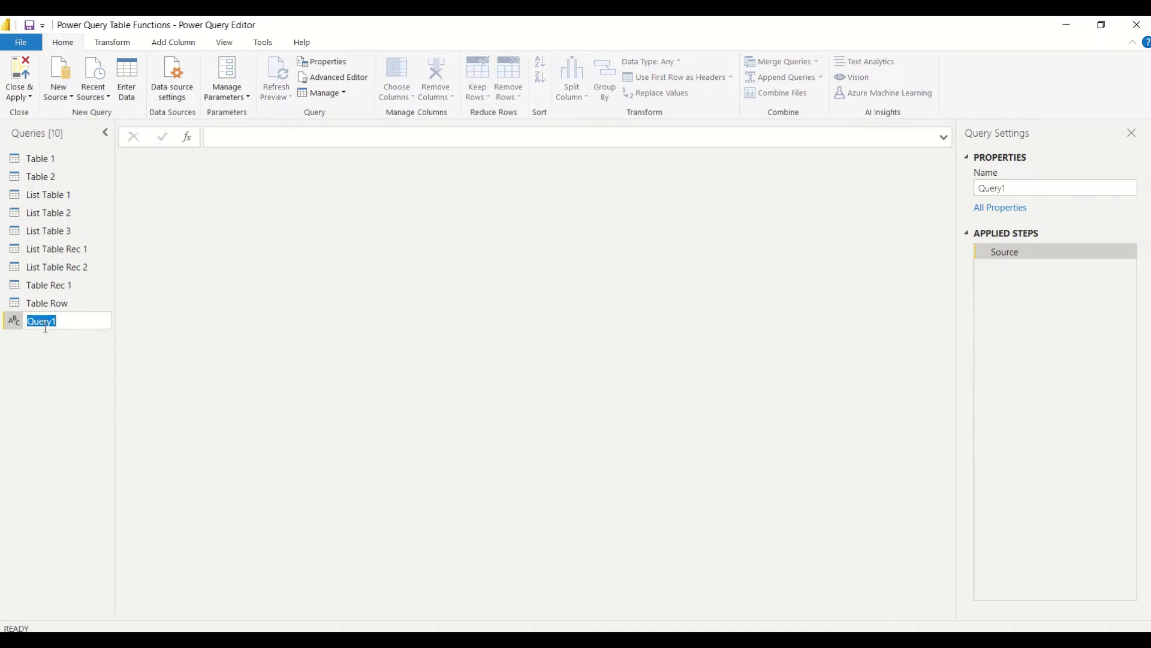
text(Table columns)
key(Return)
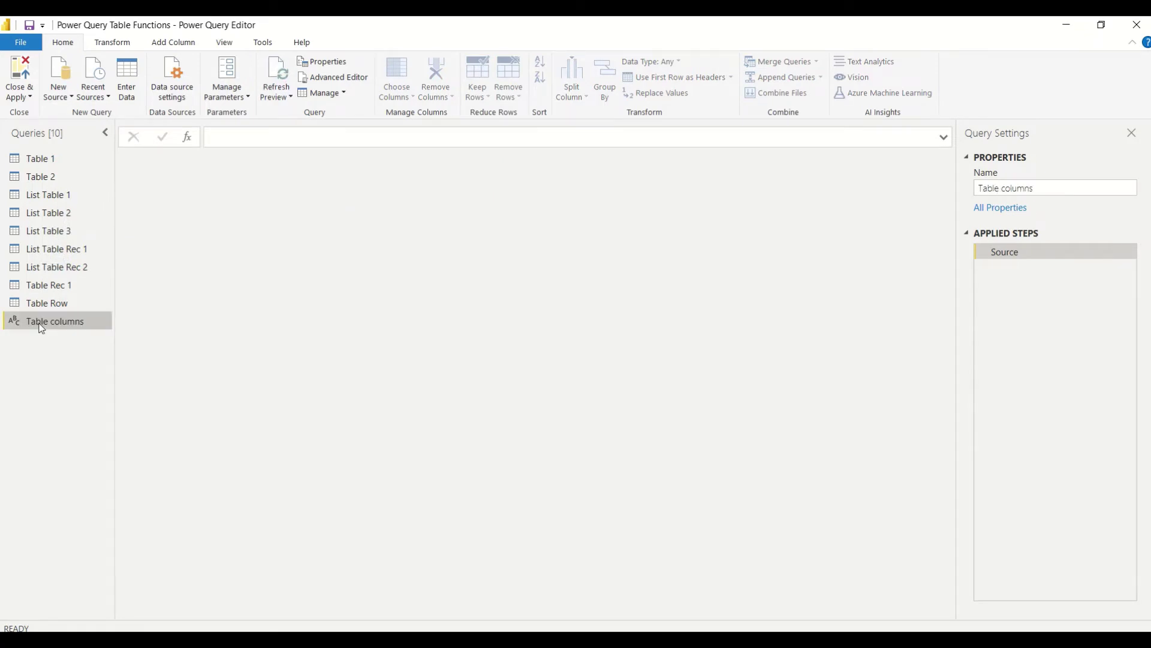
In the Table columns query's M code, replace the empty source string with the copied nested list.
right_click(40, 324)
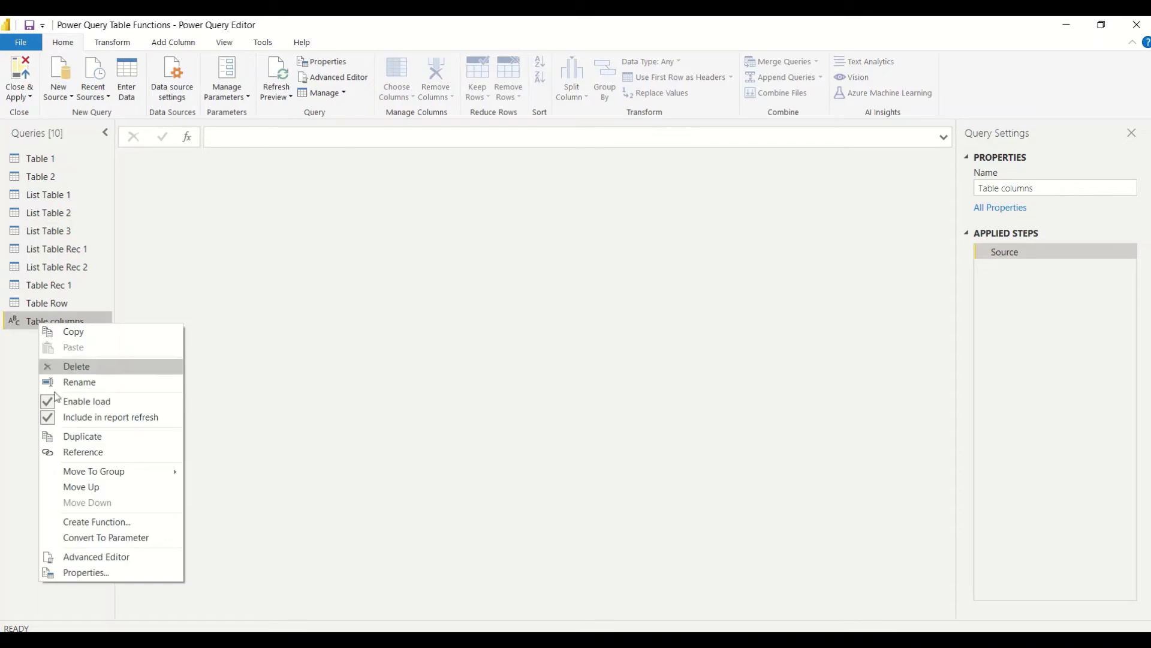
click(88, 561)
drag(296, 234, 214, 156)
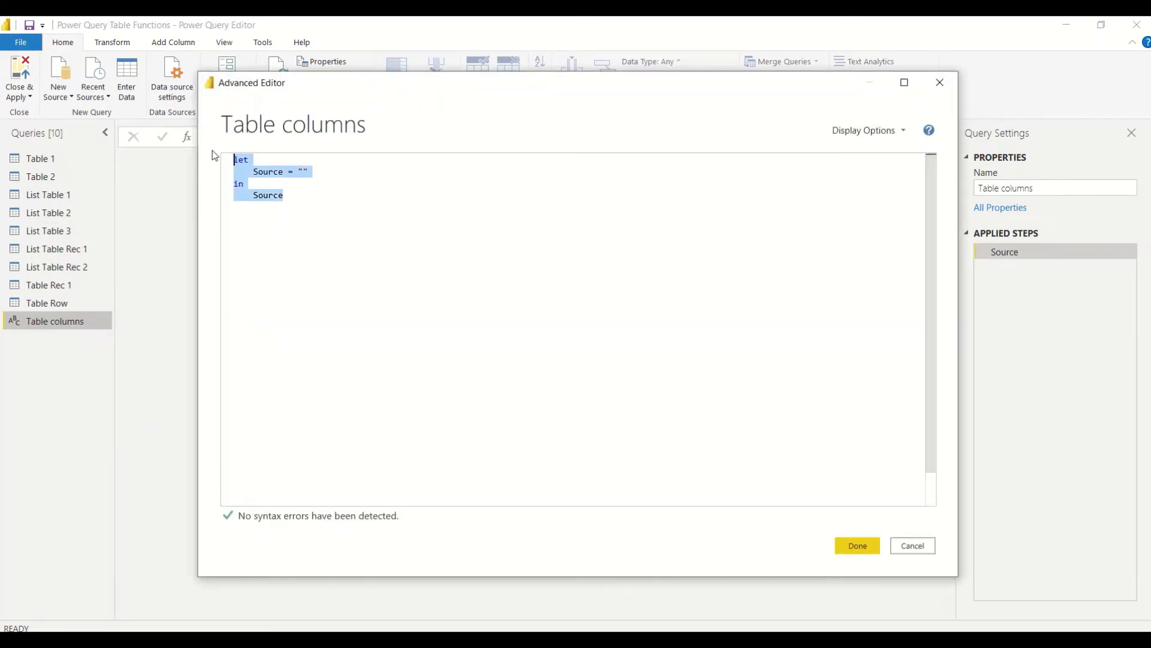
click(309, 173)
drag(300, 172, 339, 171)
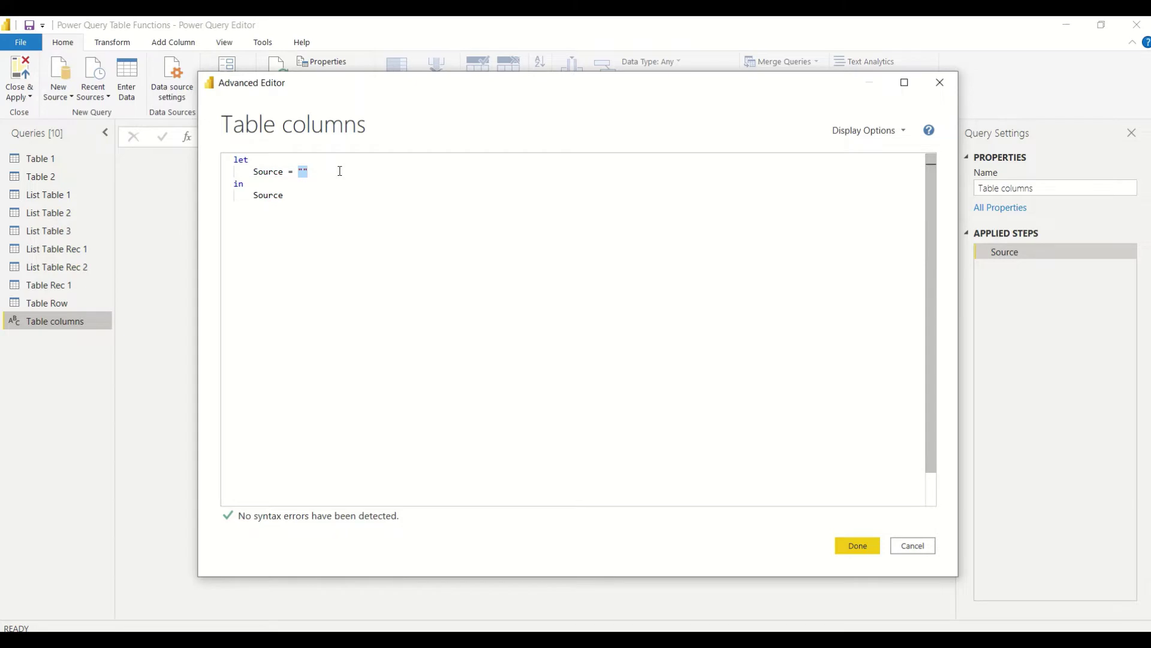
key(ctrl+v)
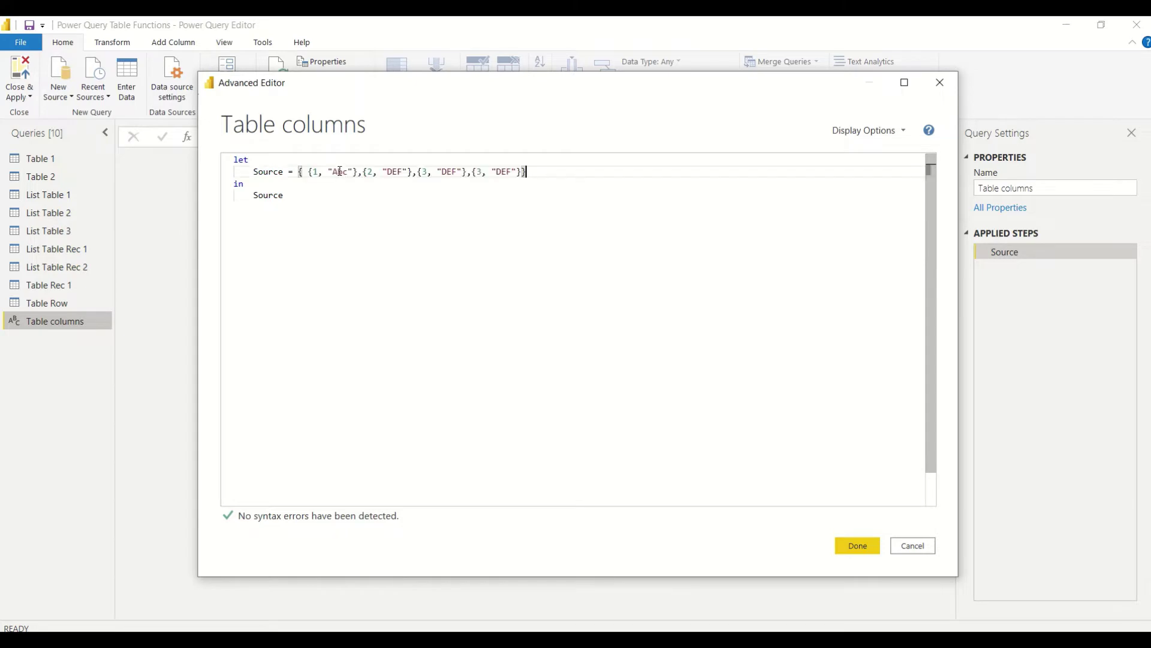
Wrap the nested list in Table.FromColumns( ) and apply the query code.
click(299, 174)
text(Table.)
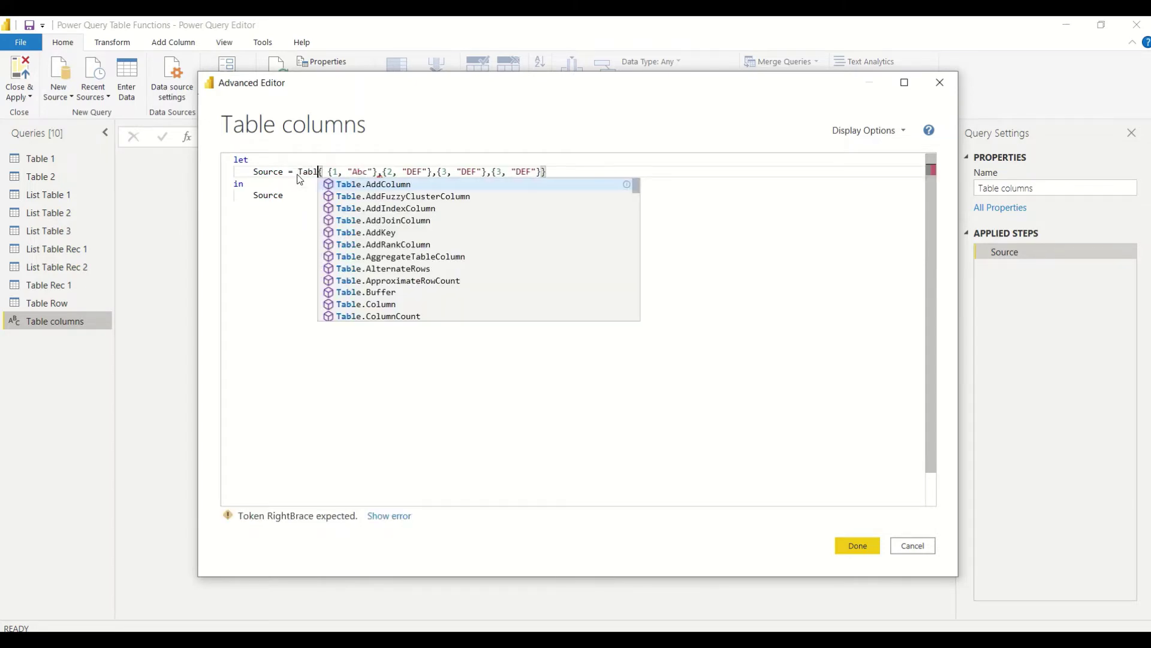
text(FromColu)
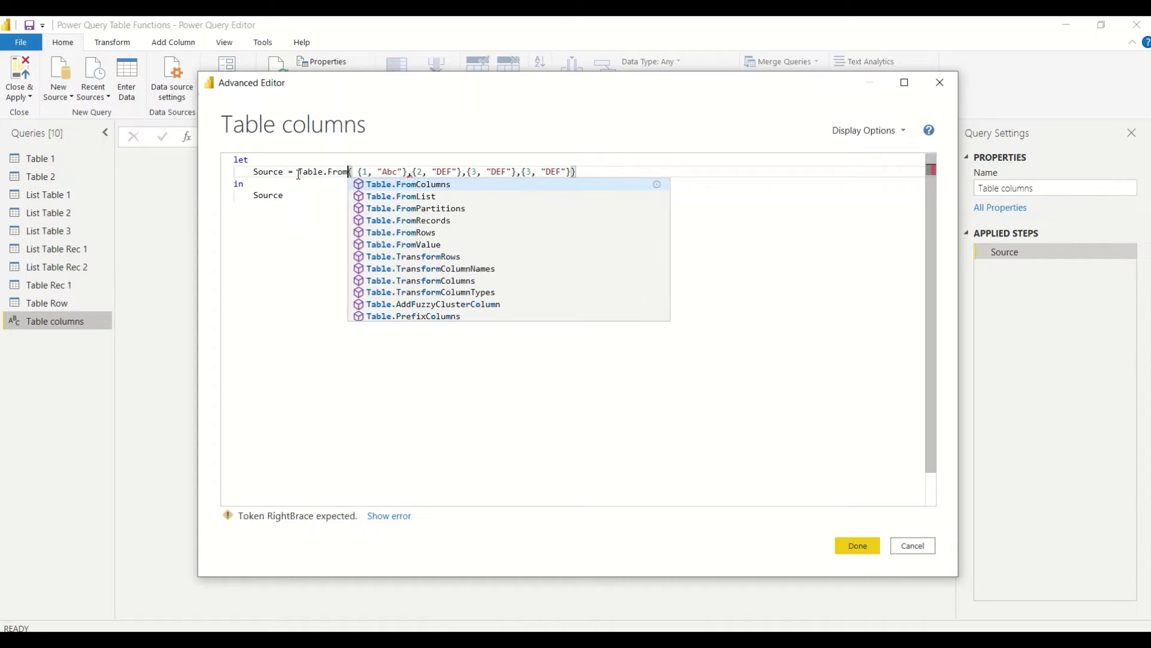
text(mns )
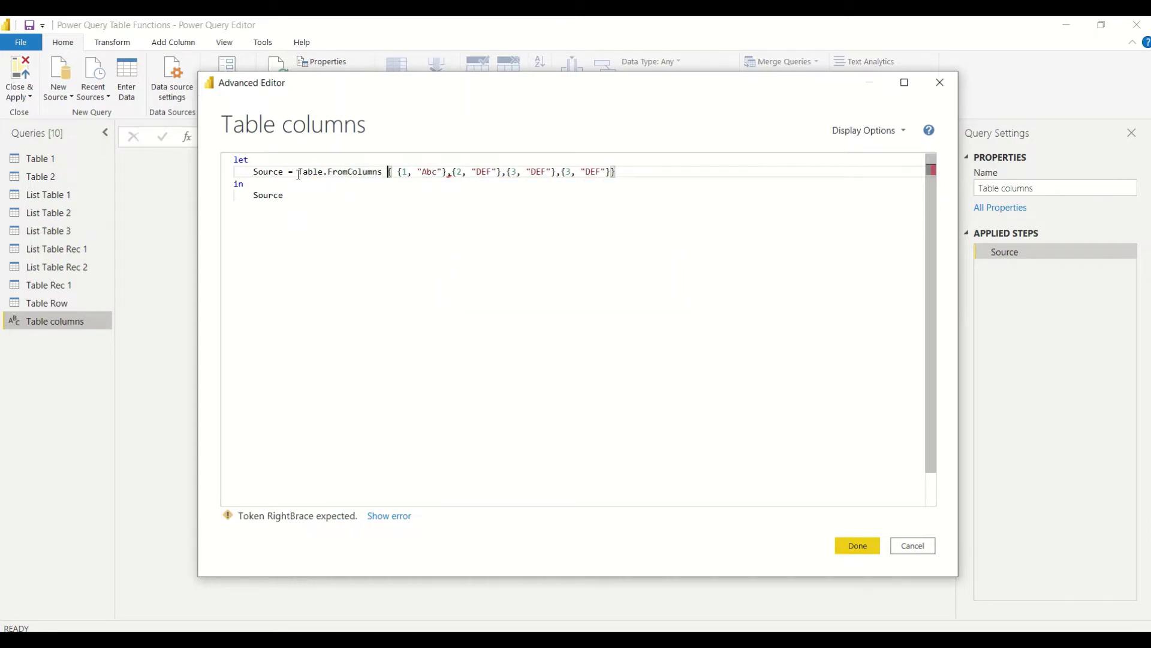
text(()
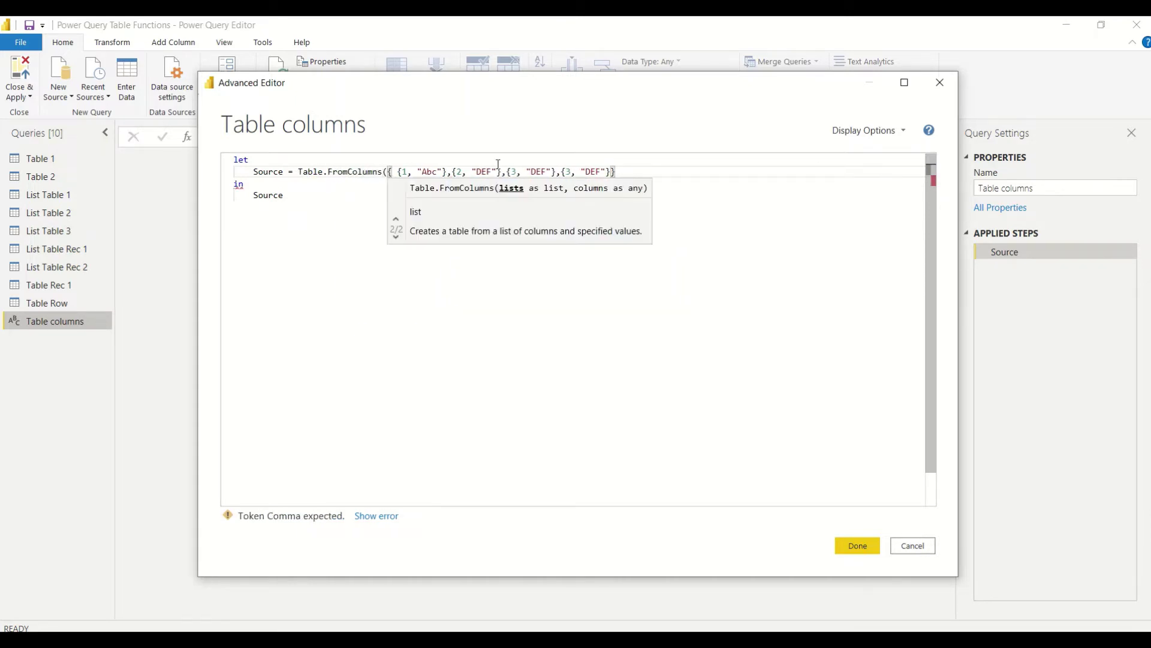
click(631, 172)
text())
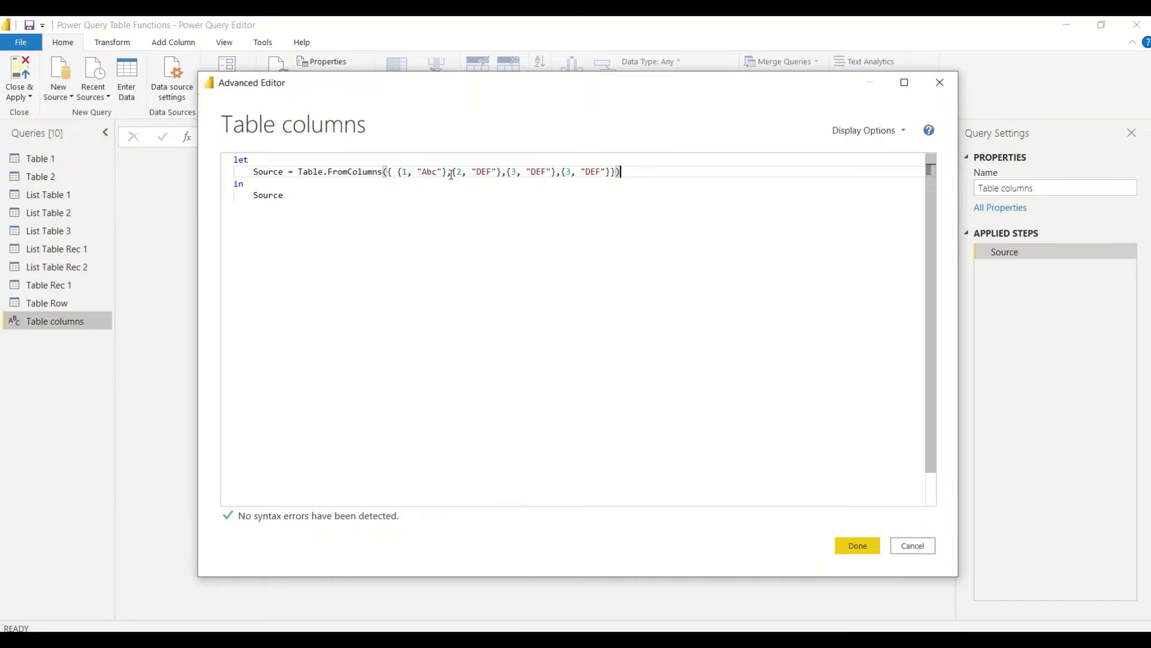
click(851, 545)
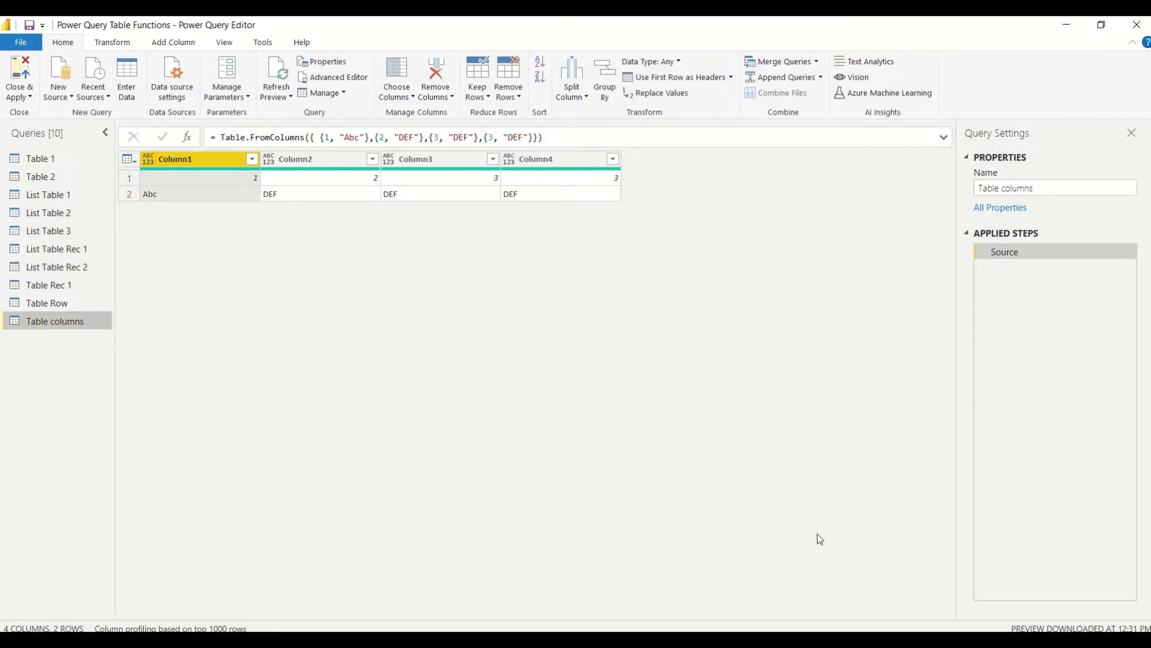
Compare the Table Row query's output with that of the Table columns query.
click(47, 306)
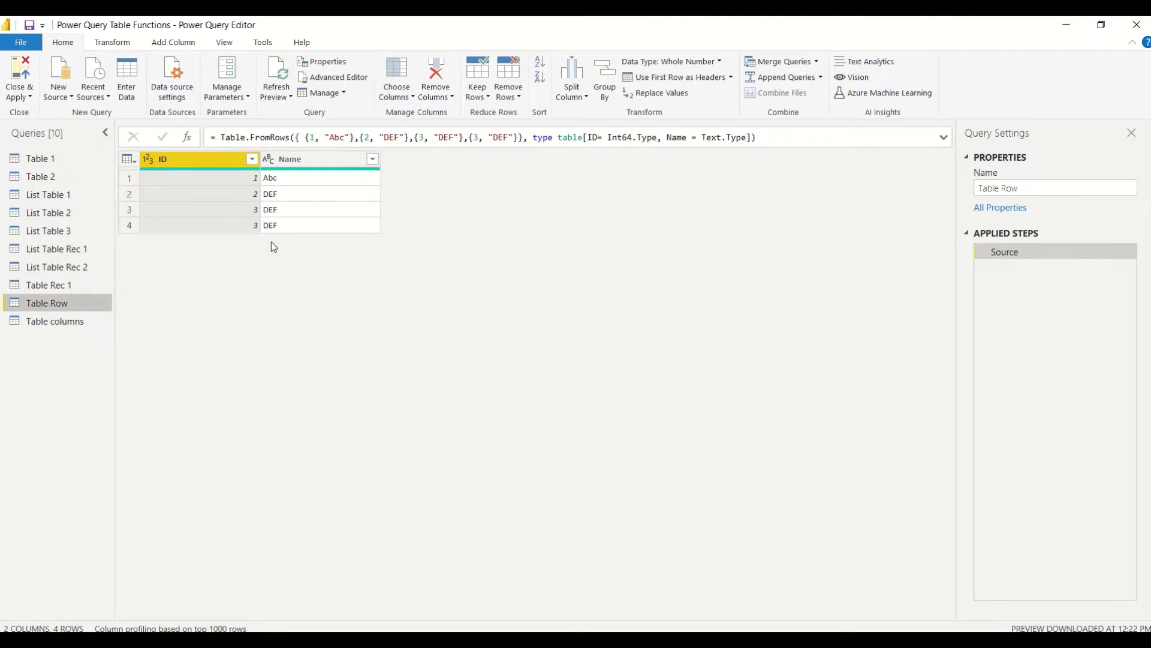
click(55, 326)
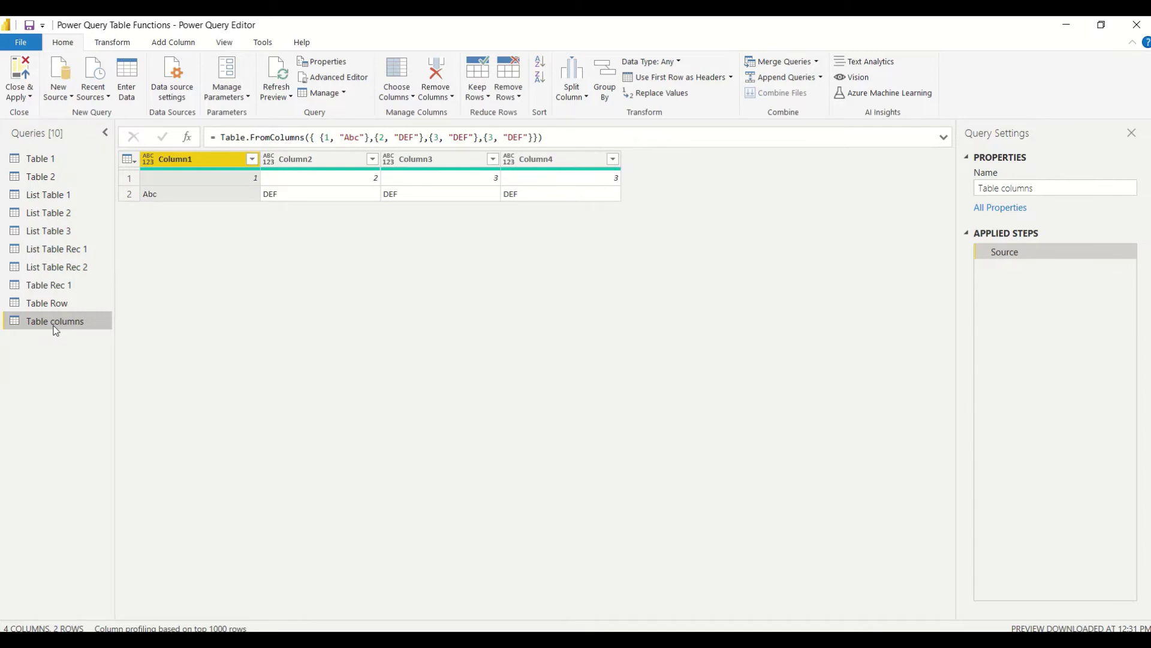
In the Table columns query's M code, reduce the nested list to a single inner list {1, 2}.
right_click(55, 331)
click(95, 556)
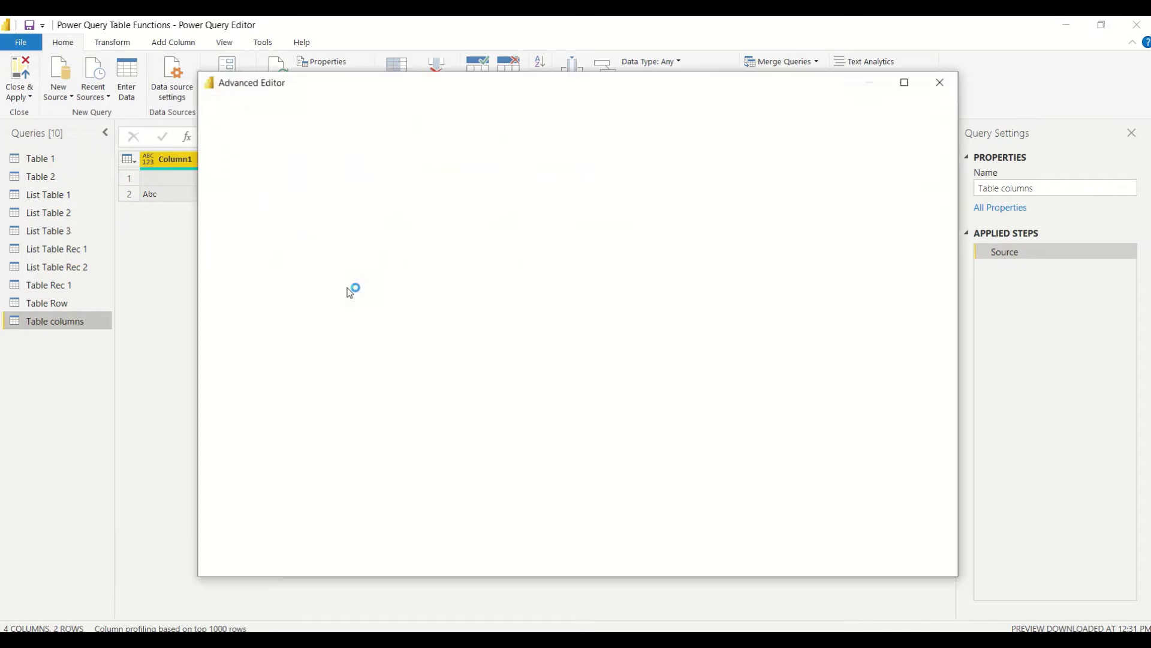
drag(417, 172, 606, 173)
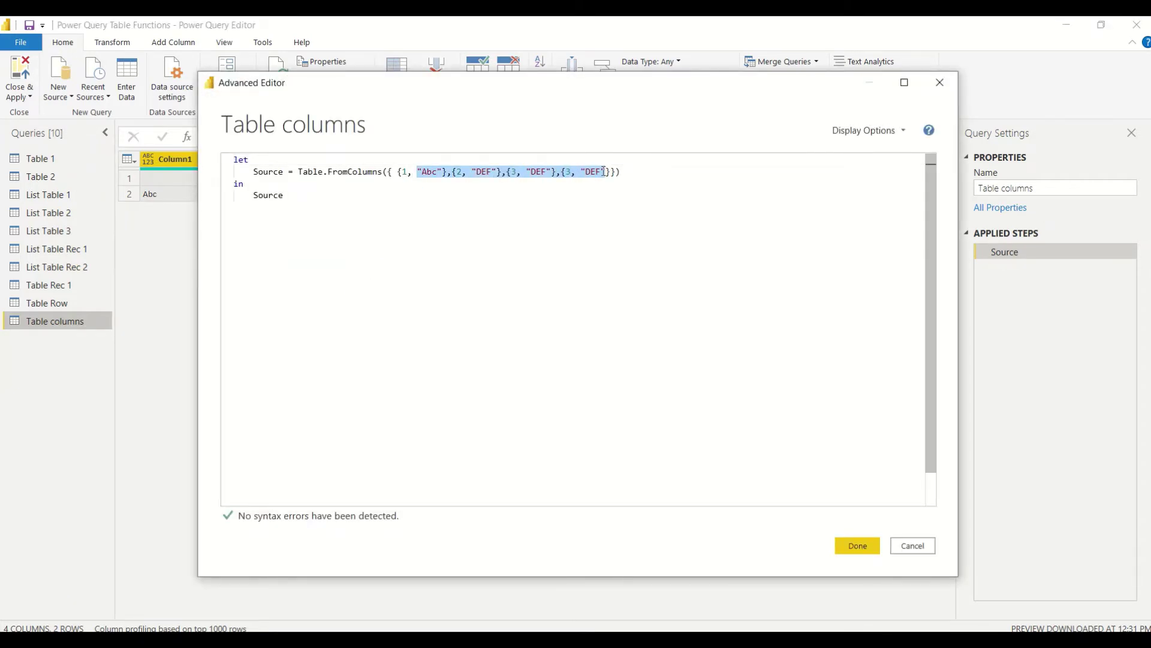
key(Delete)
text(2)
key(Right)
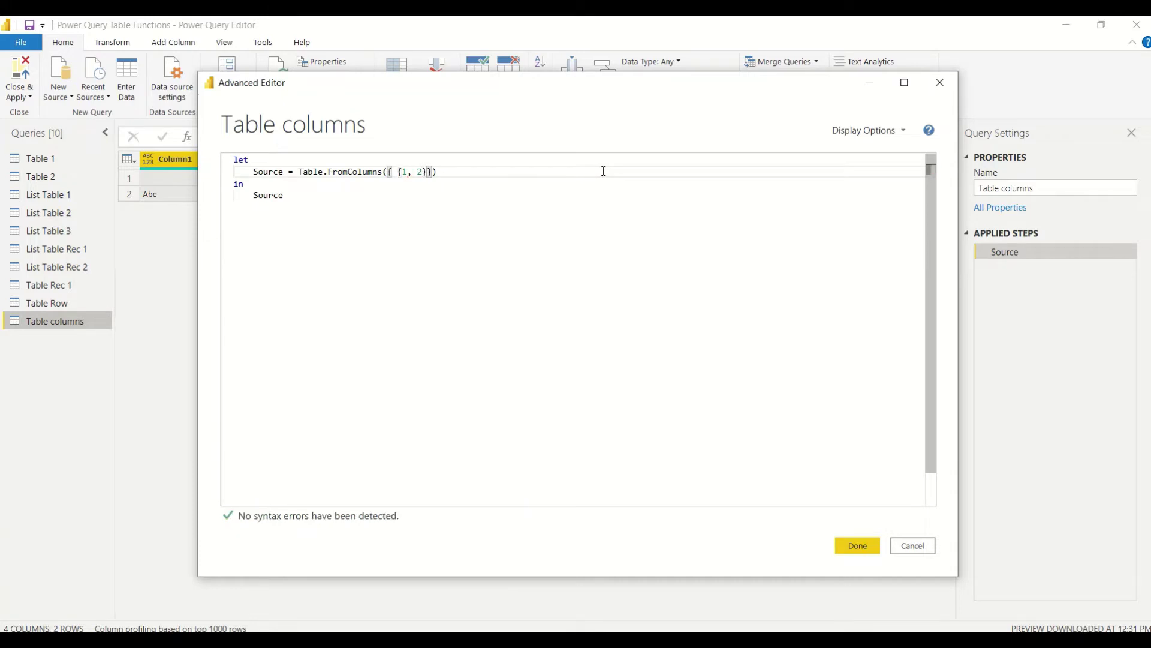
Add {"ABC", "DEF"} as the second inner list of Table.FromColumns and apply the query code.
text(, {)
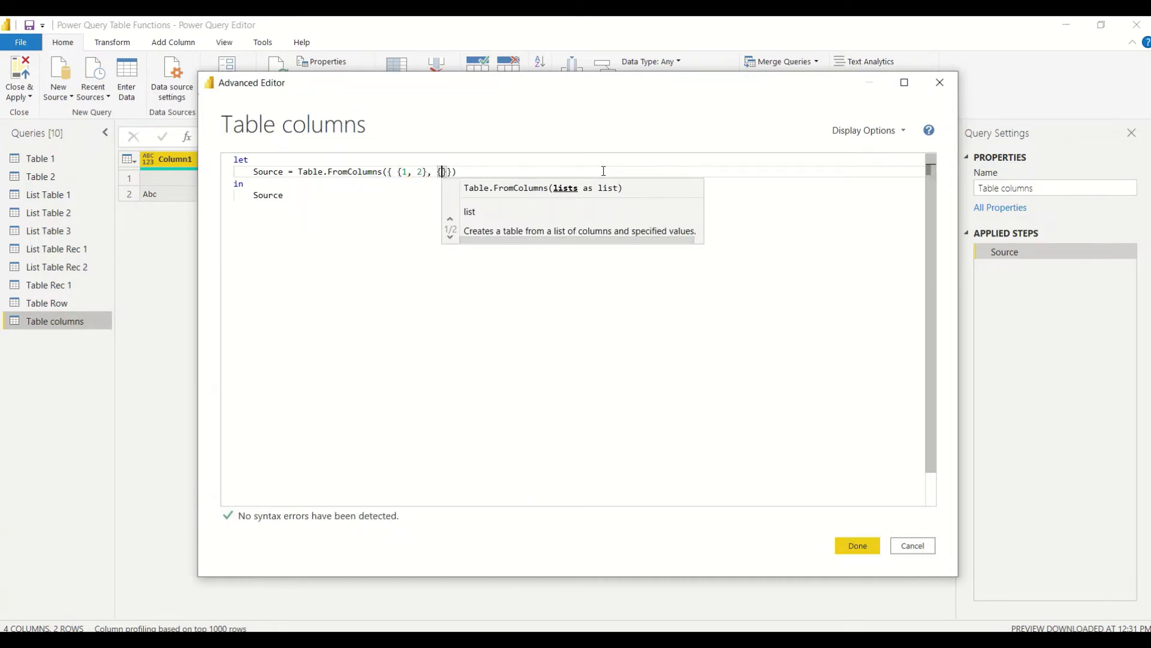
text(")
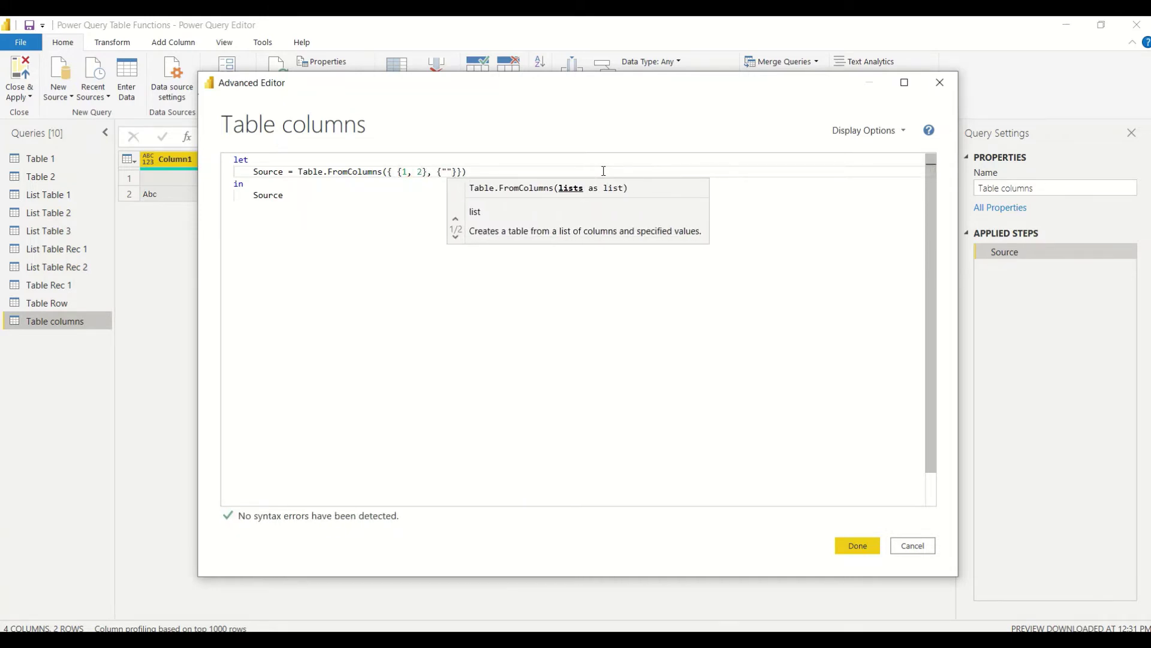
text(ABC")
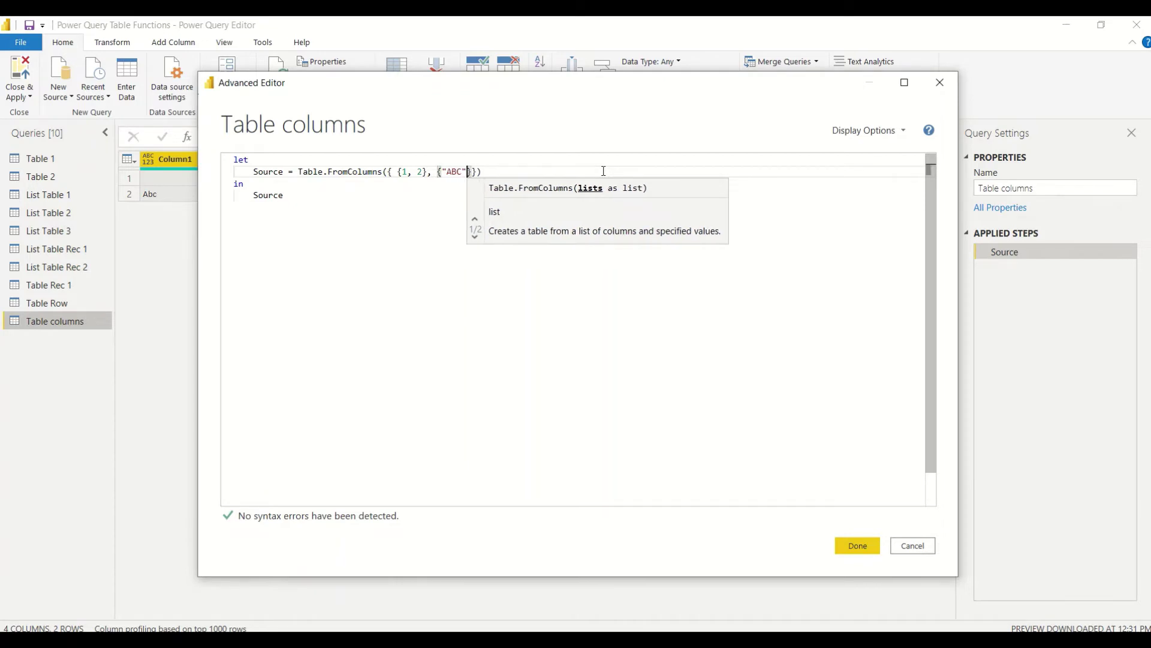
text(,)
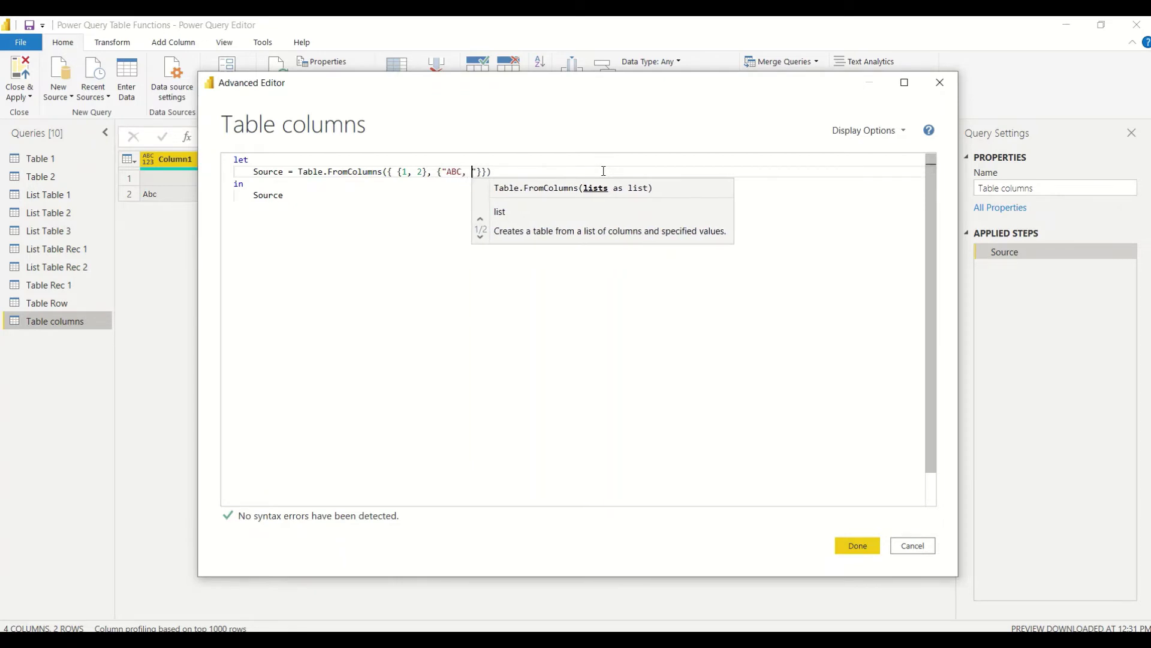
key(BackSpace)
key(BackSpace)
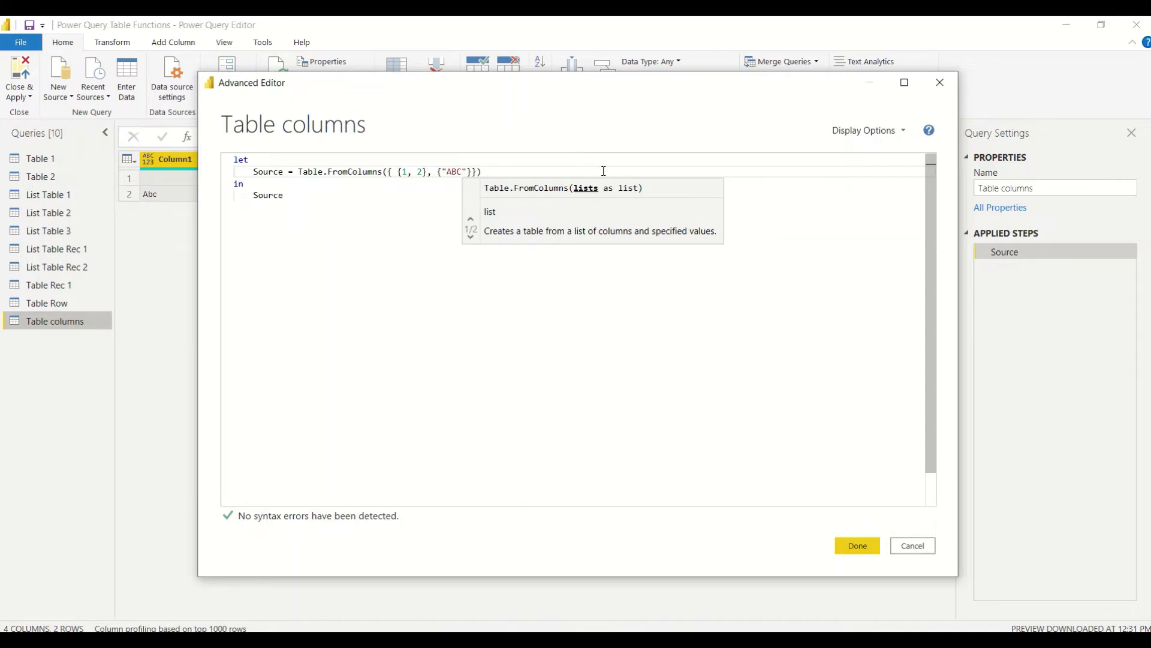
text(, ")
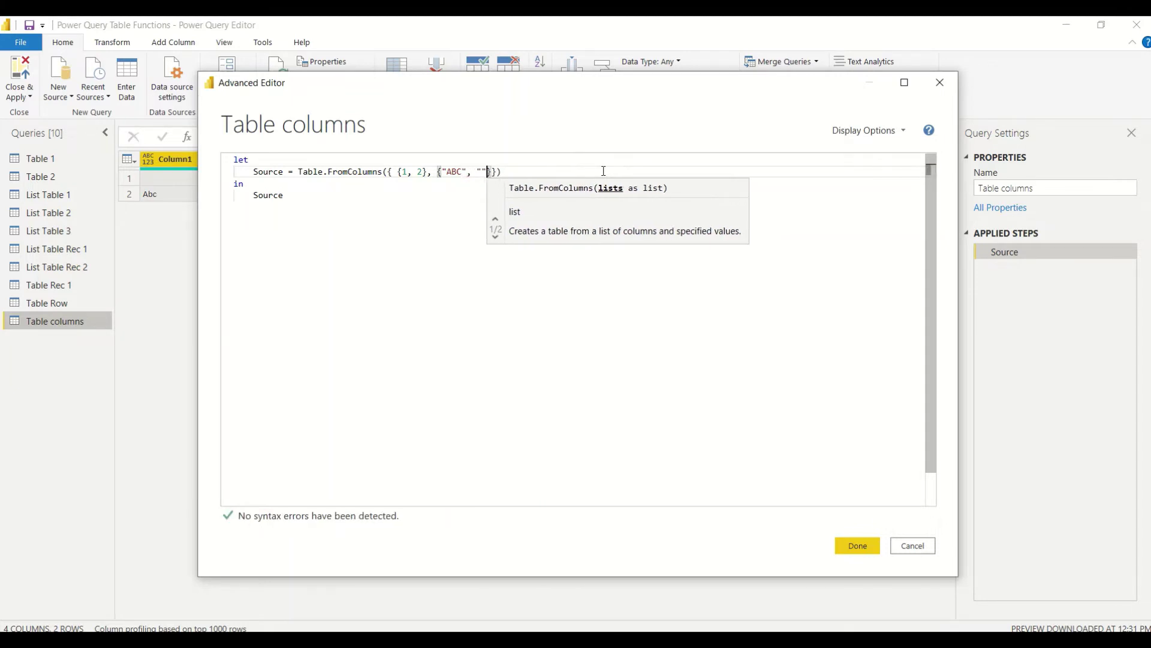
text(DEF")
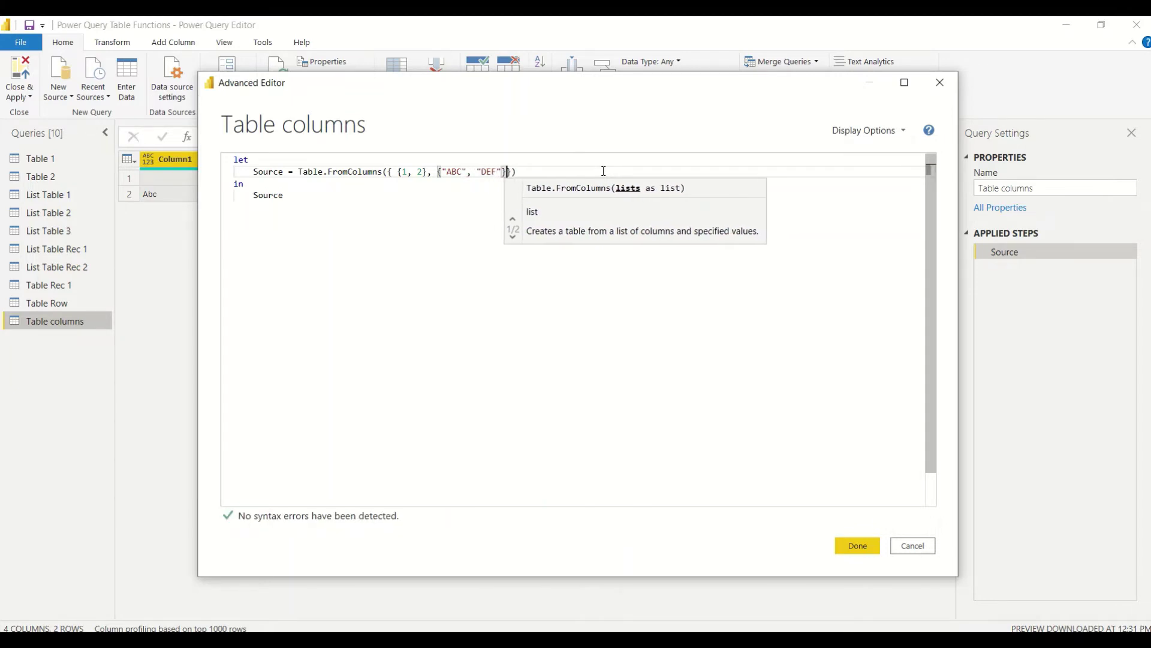
click(603, 171)
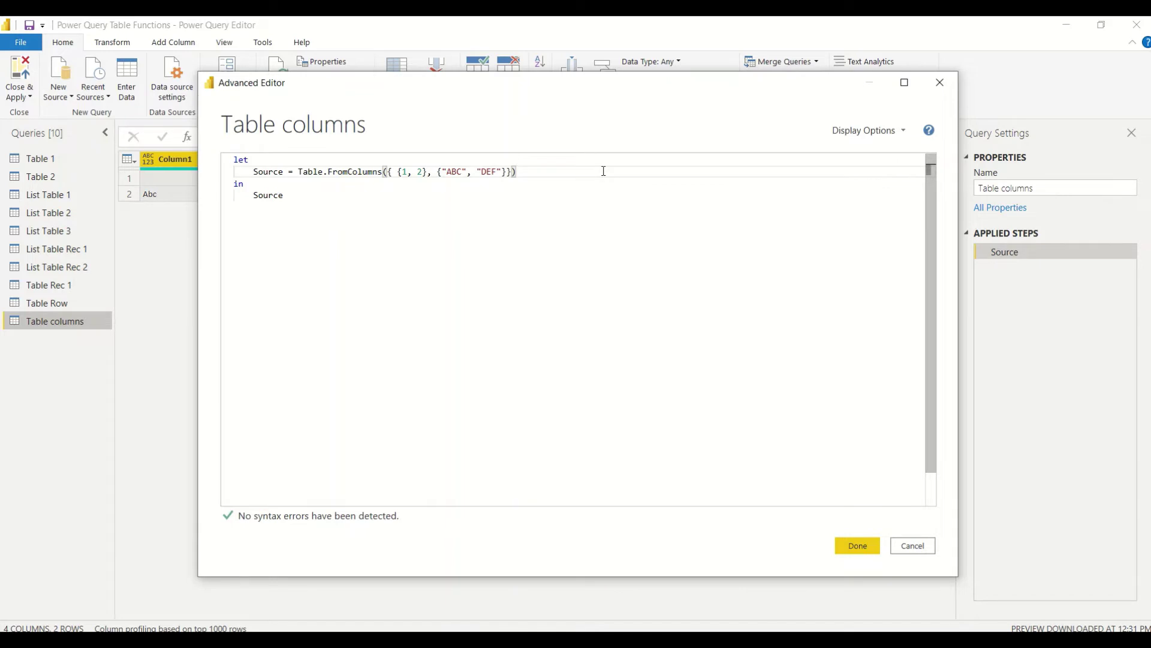
click(863, 541)
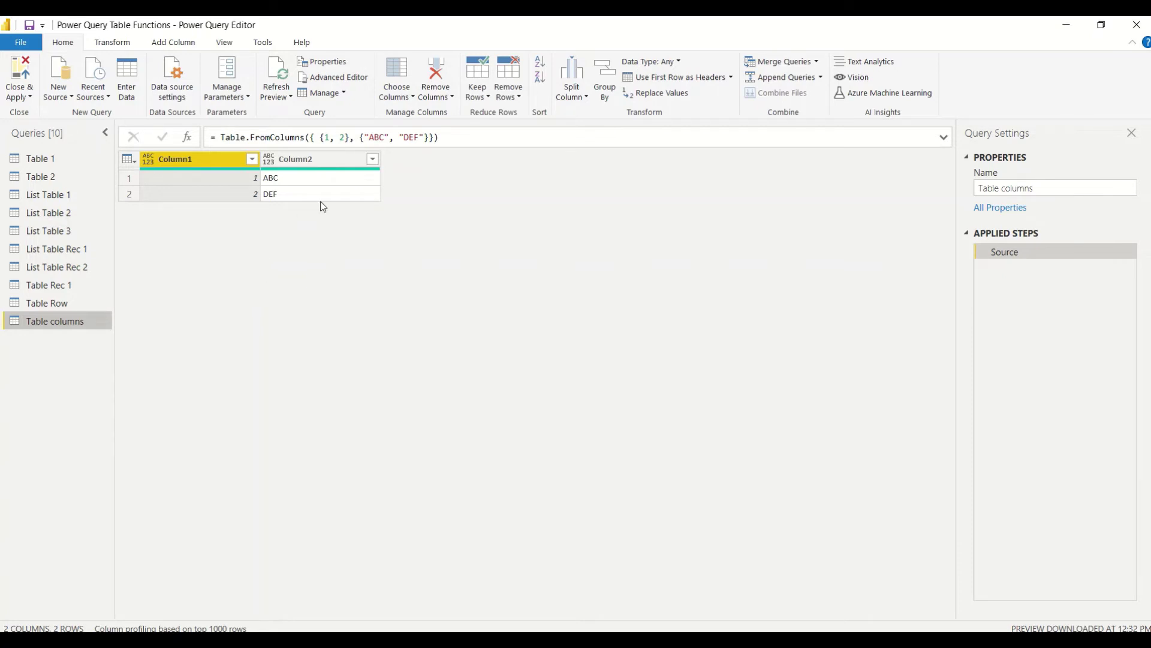
Extend the formula's inner lists with a third value each, 3 and "IJK", and apply the formula.
click(346, 138)
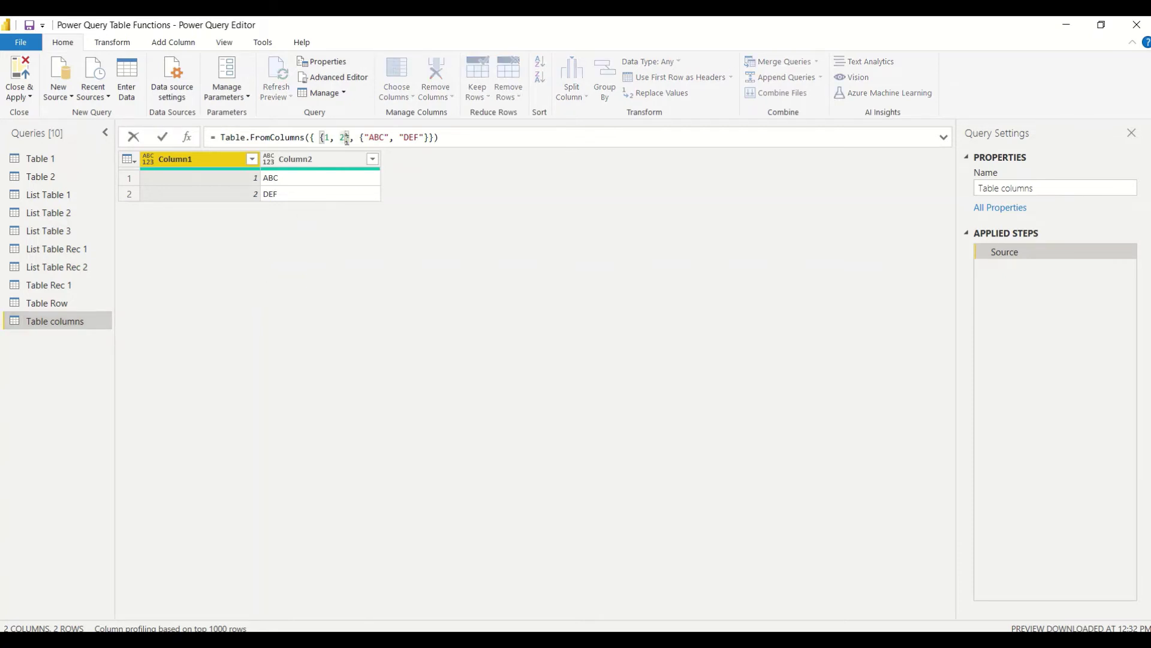
text(,3)
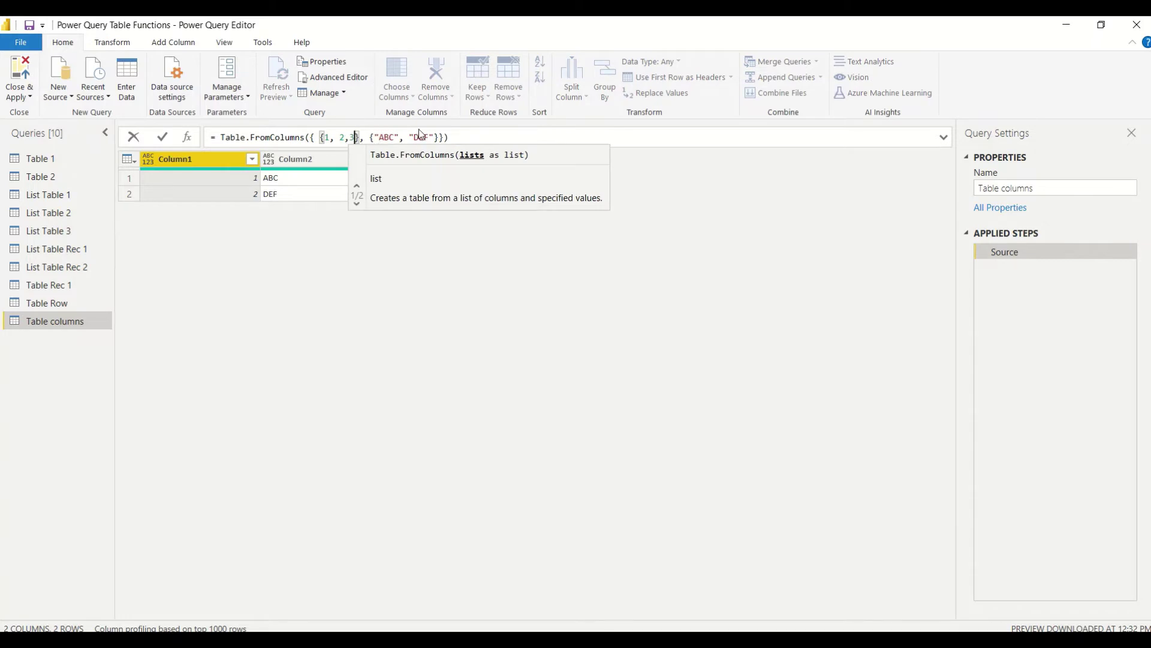
click(436, 137)
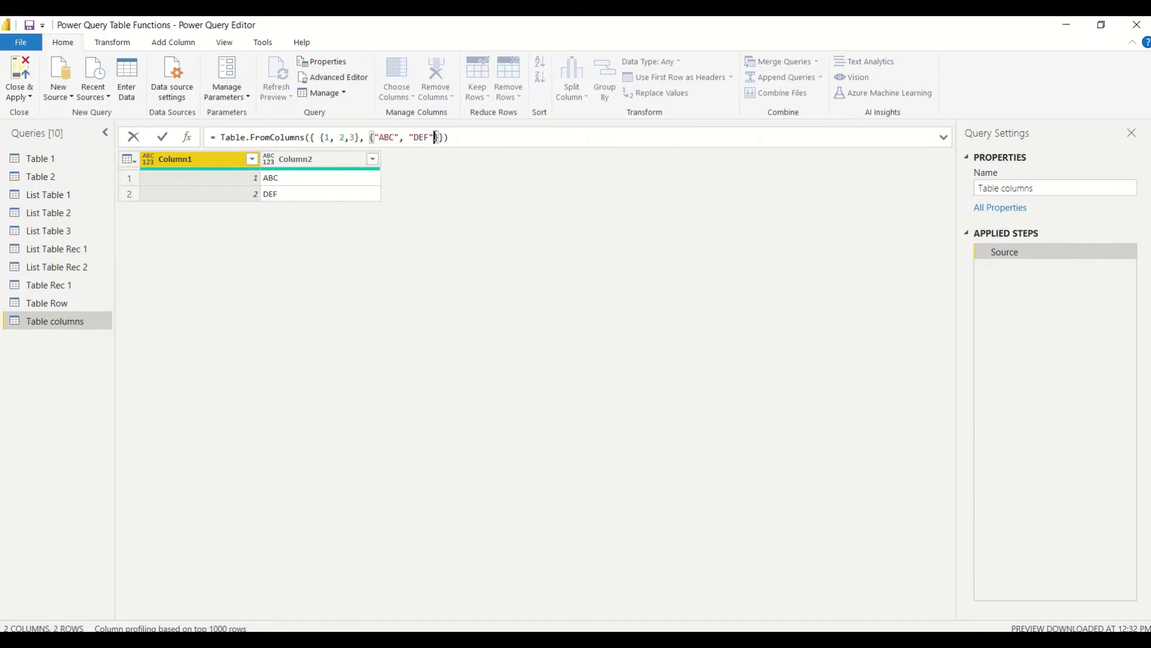
text(, "DEF",")
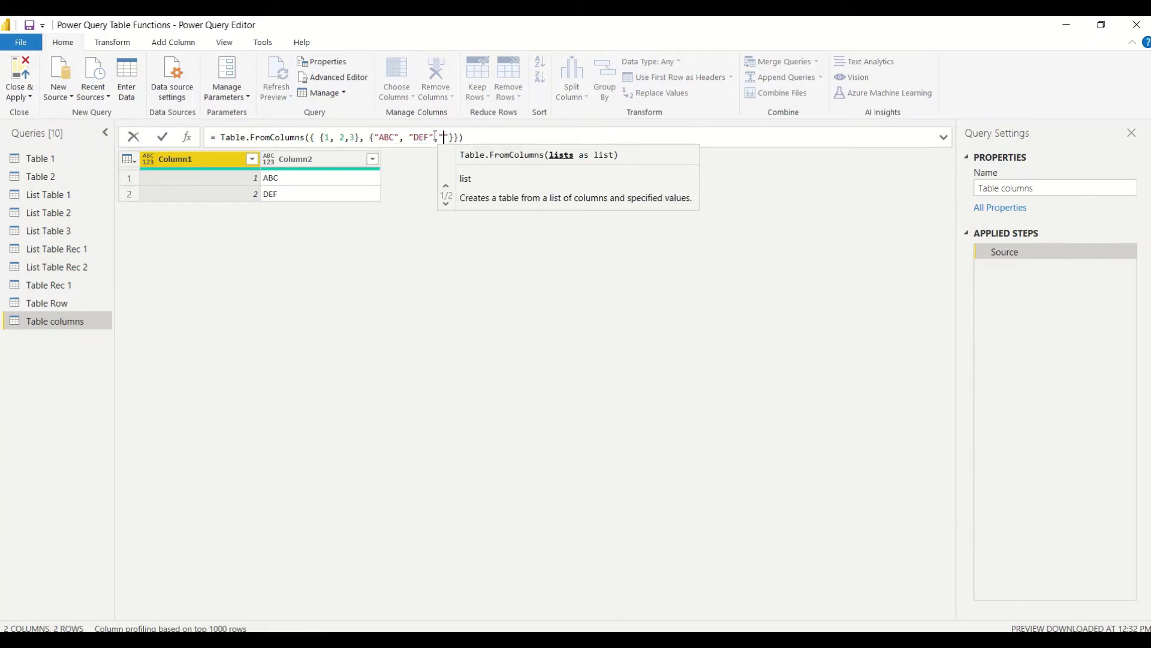
text(IJK)
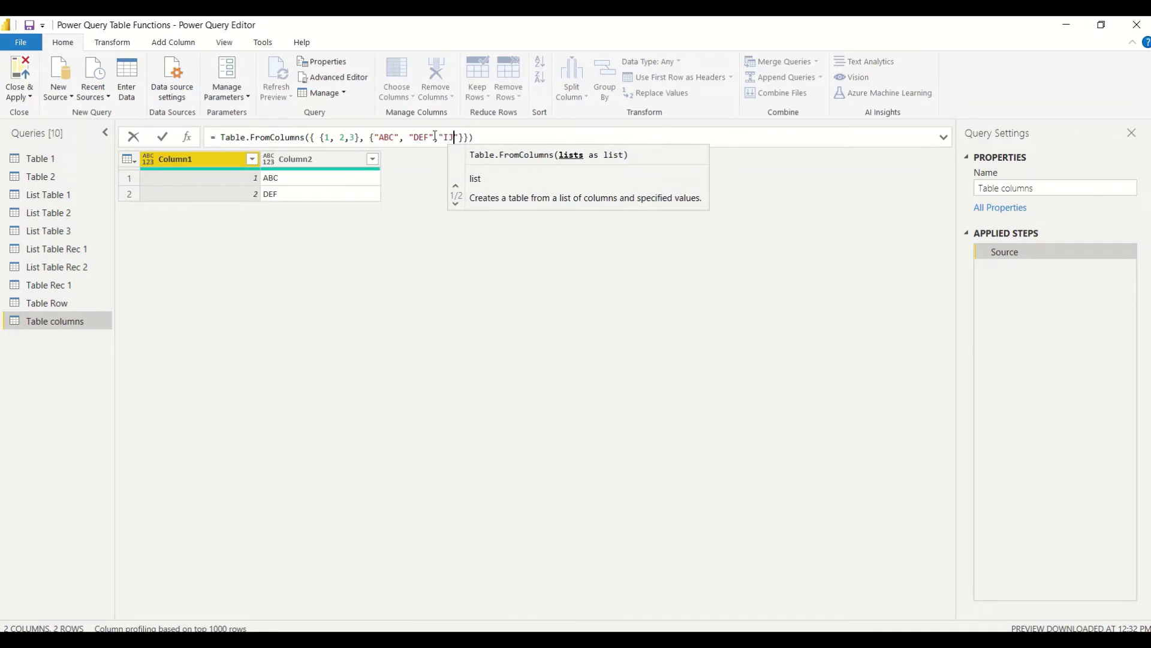
click(164, 142)
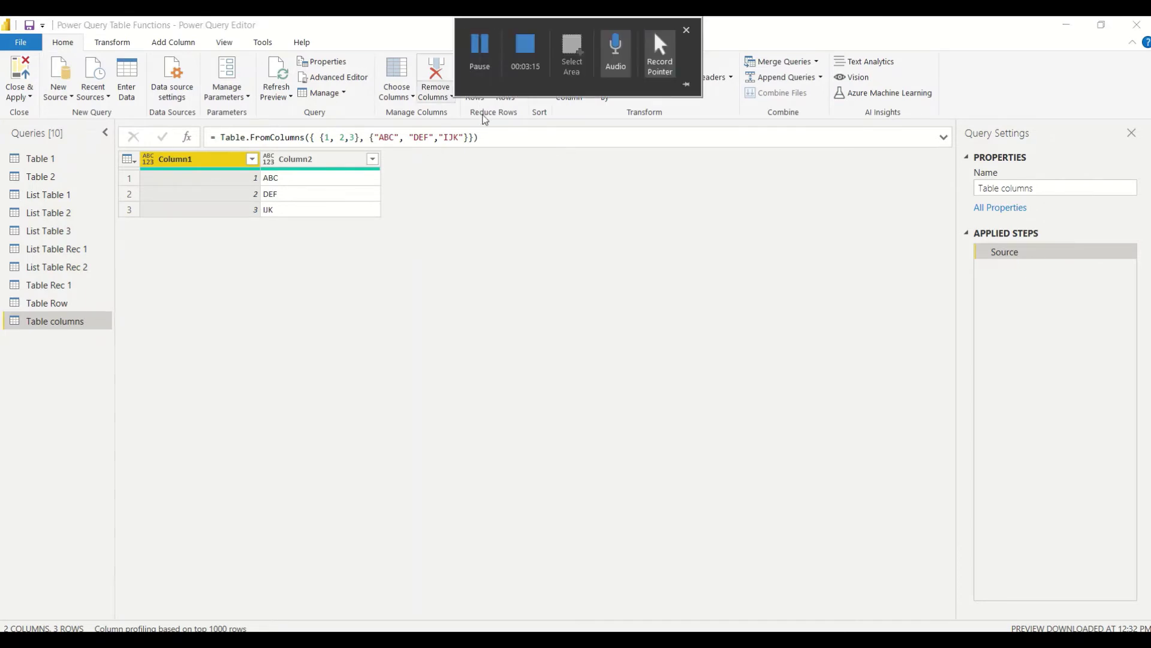
click(654, 30)
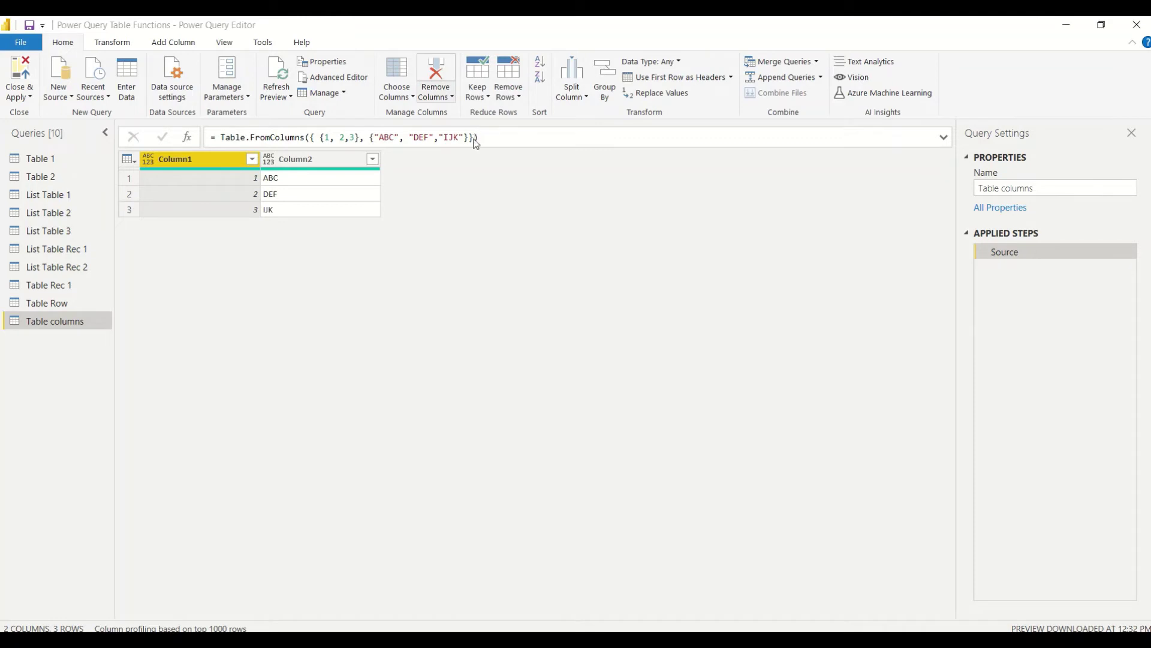
Add the column name list {"Id", "Name"} as the second argument of Table.FromColumns and apply the formula.
click(475, 139)
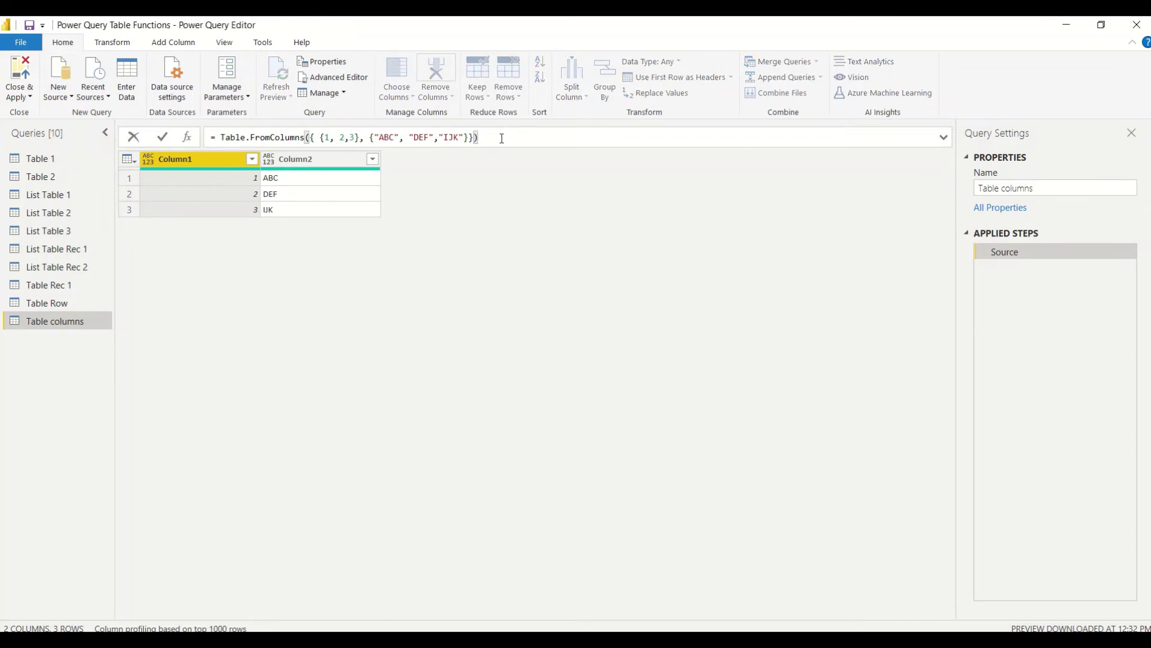
text(, {})
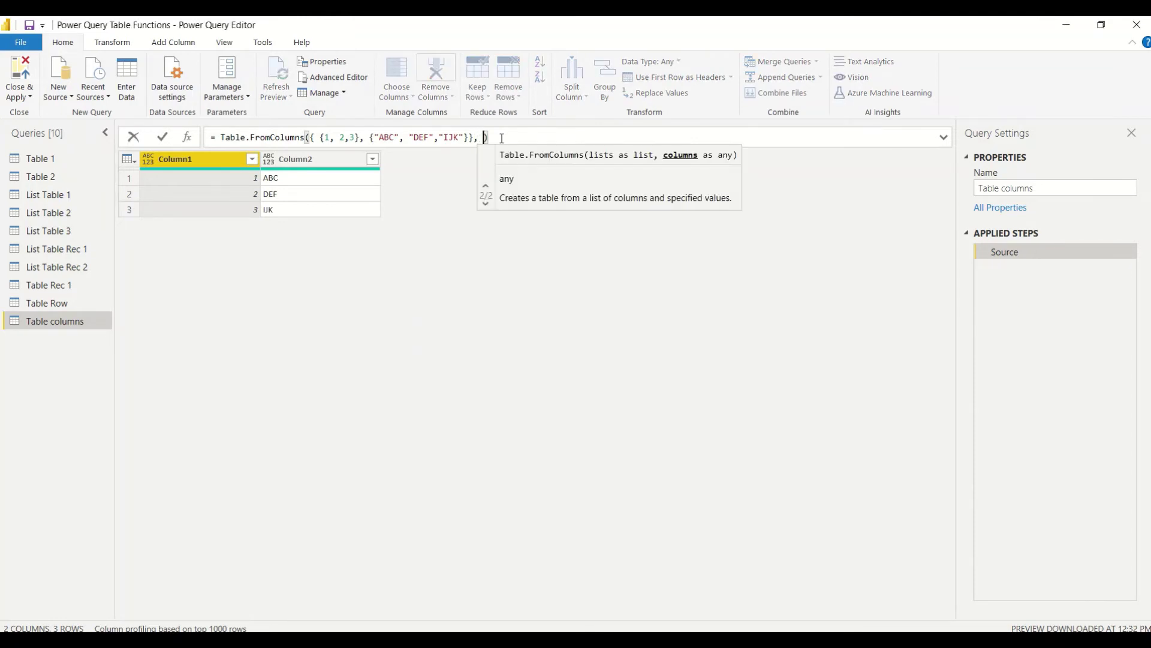
text("")
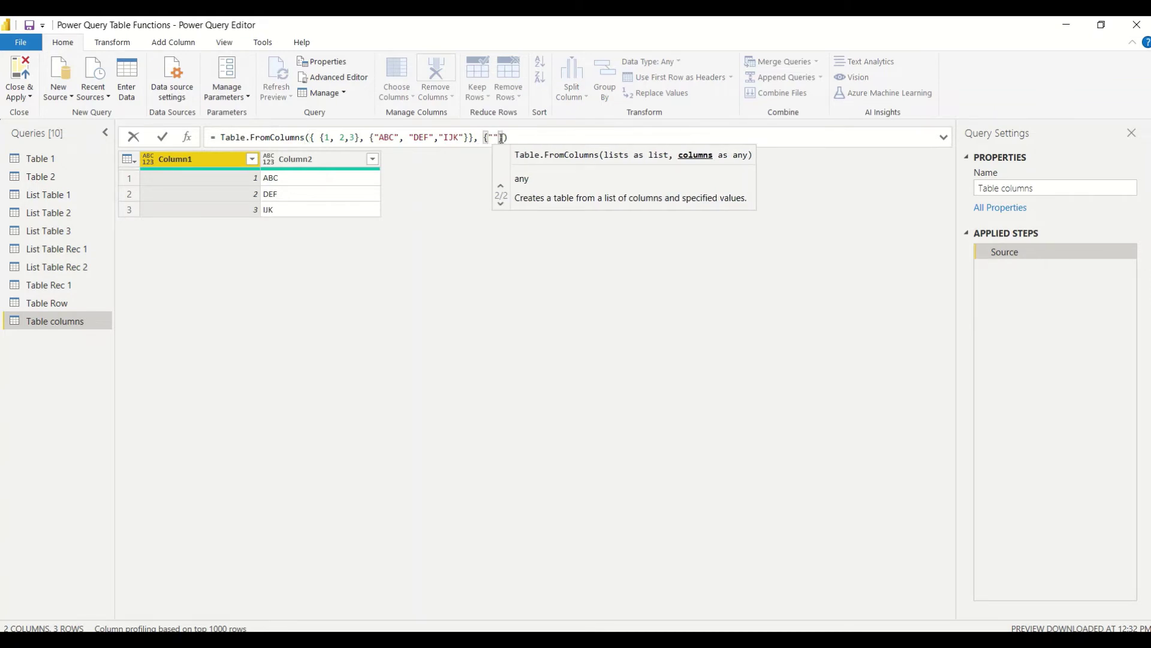
key(Left)
text(ID)
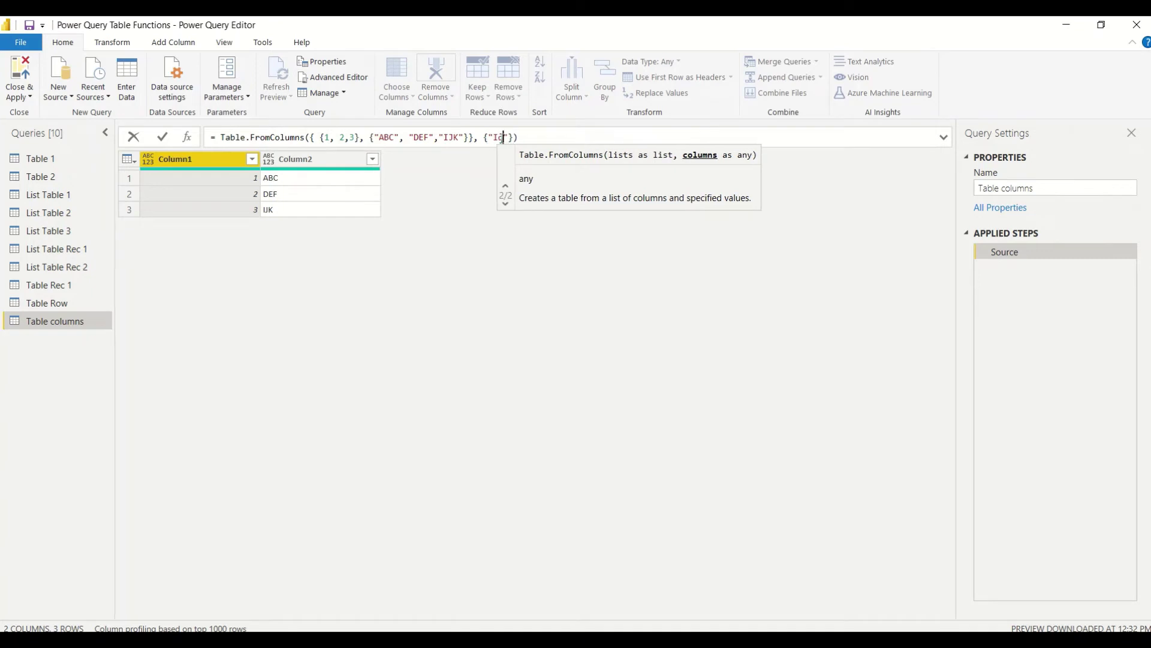
key(Right)
text(, "")
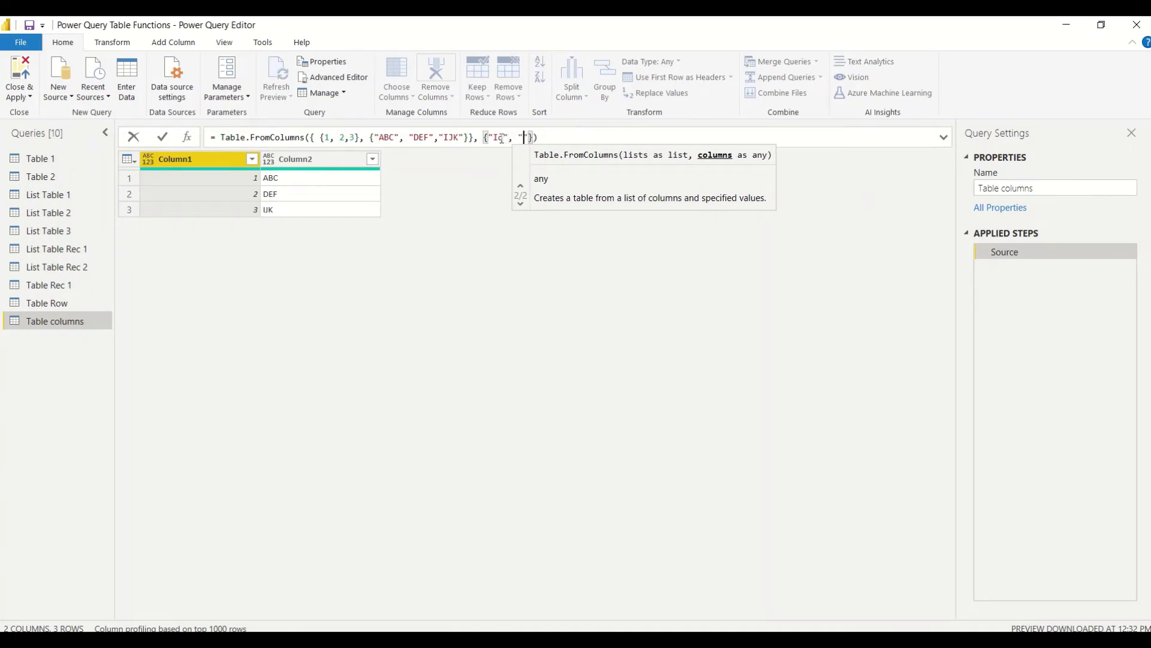
key(Left)
text(Name)
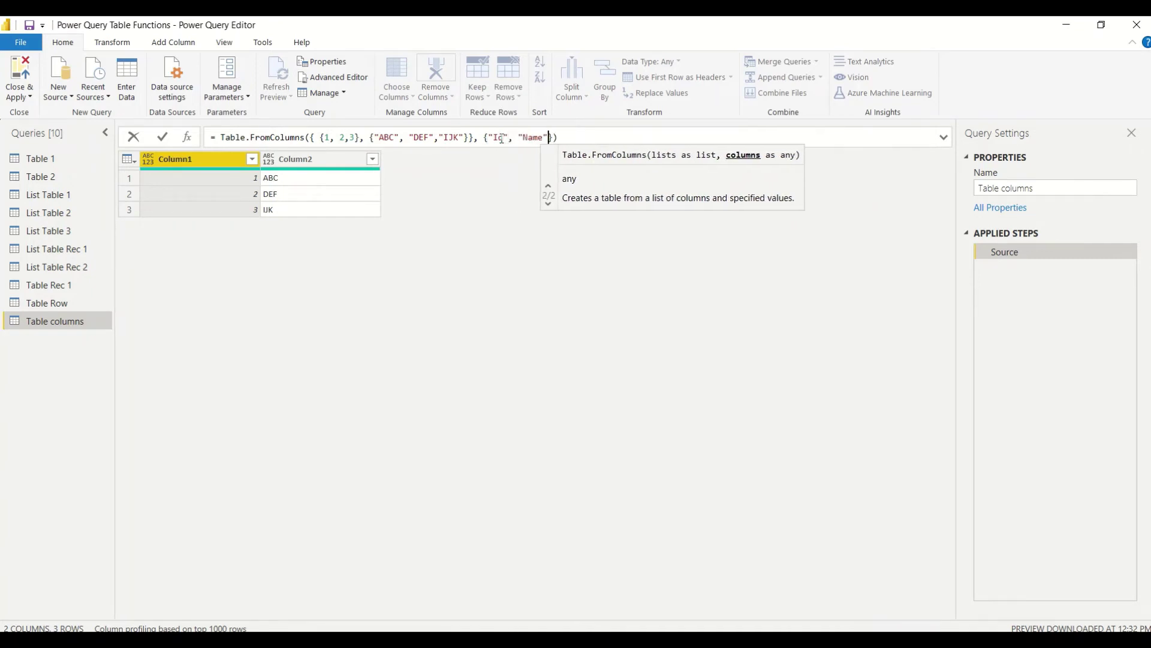
key(End)
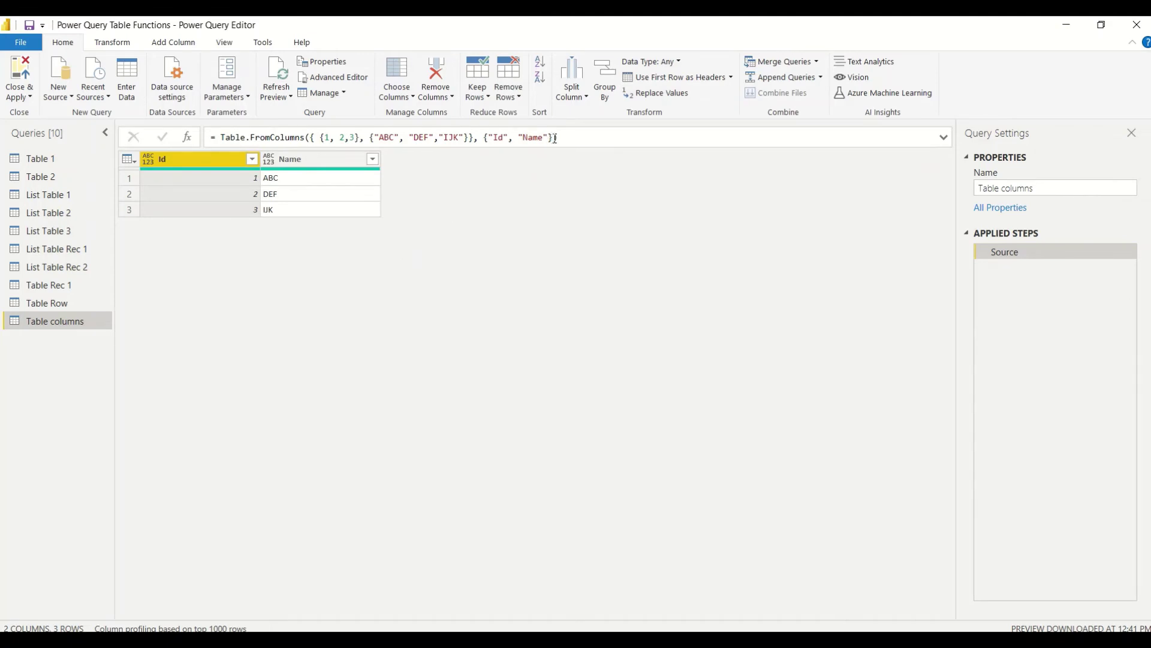
Replace the {"Id", "Name"} argument with a type table definition whose id column is Int64.Type.
drag(555, 138, 483, 138)
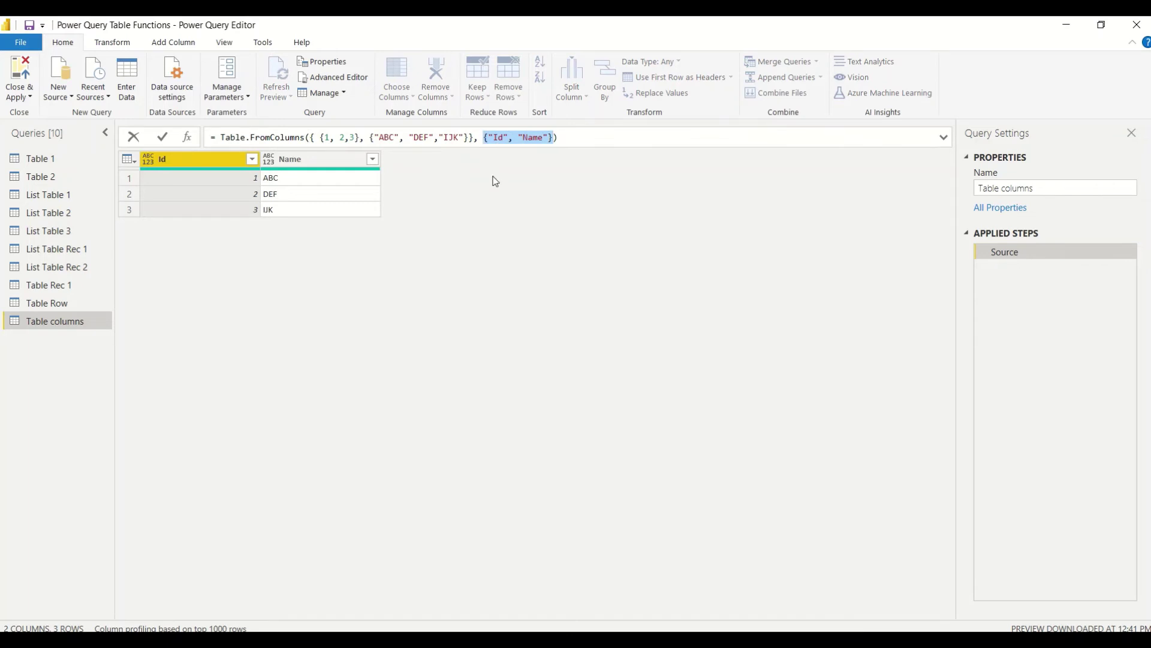
key(BackSpace)
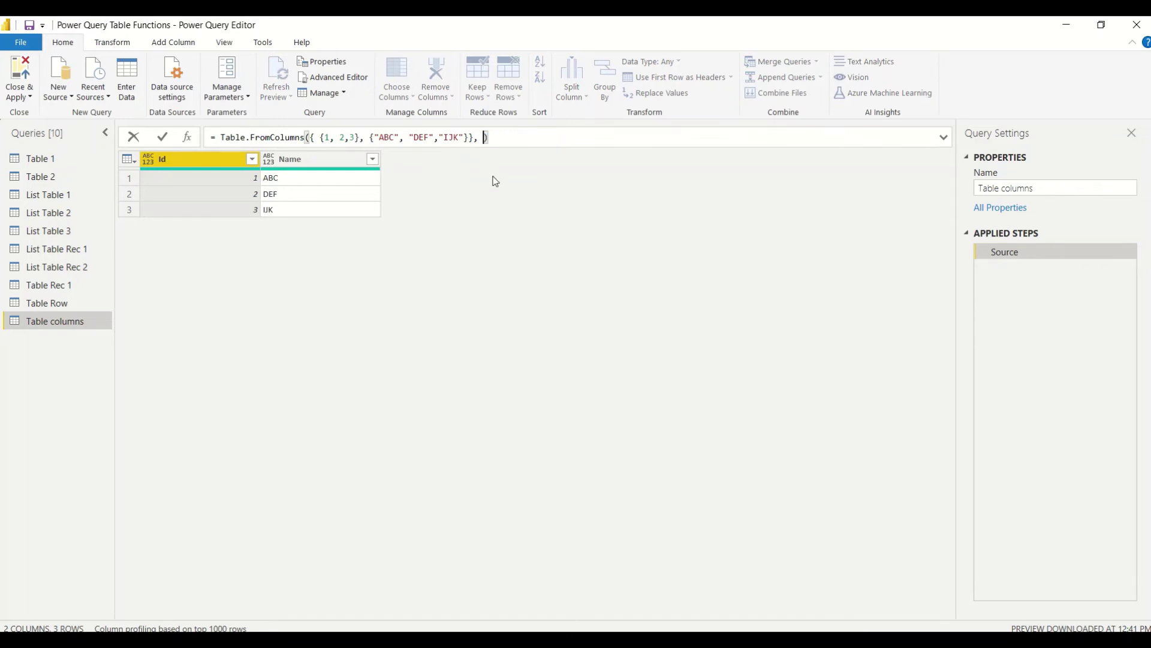
text(type table)
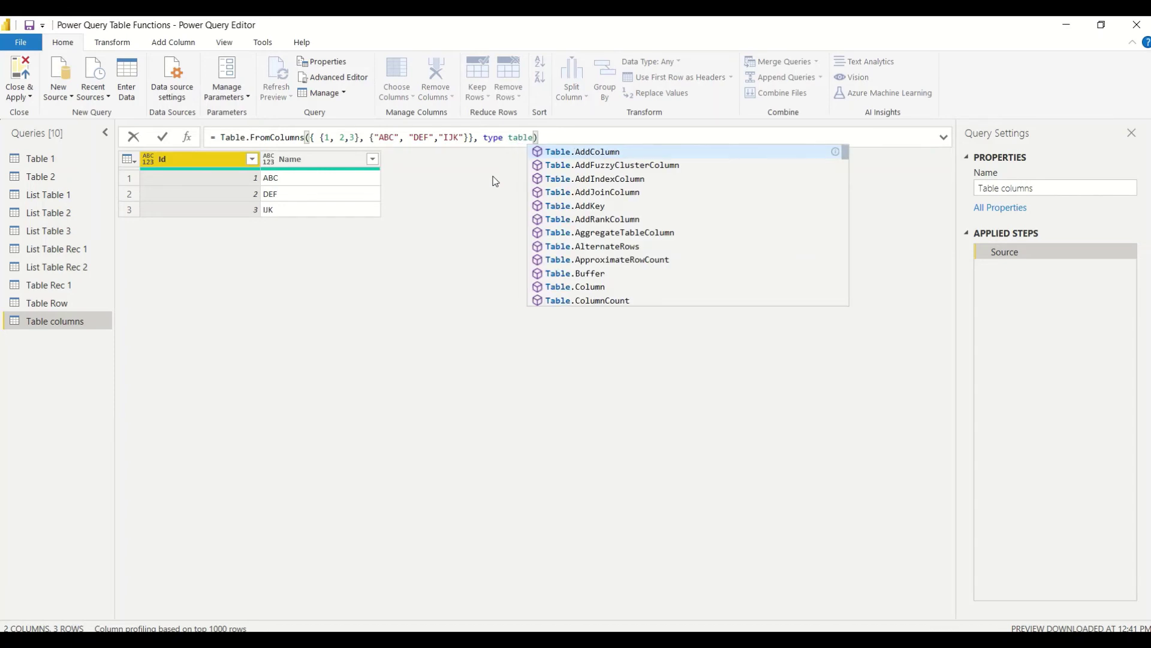
text([id = )
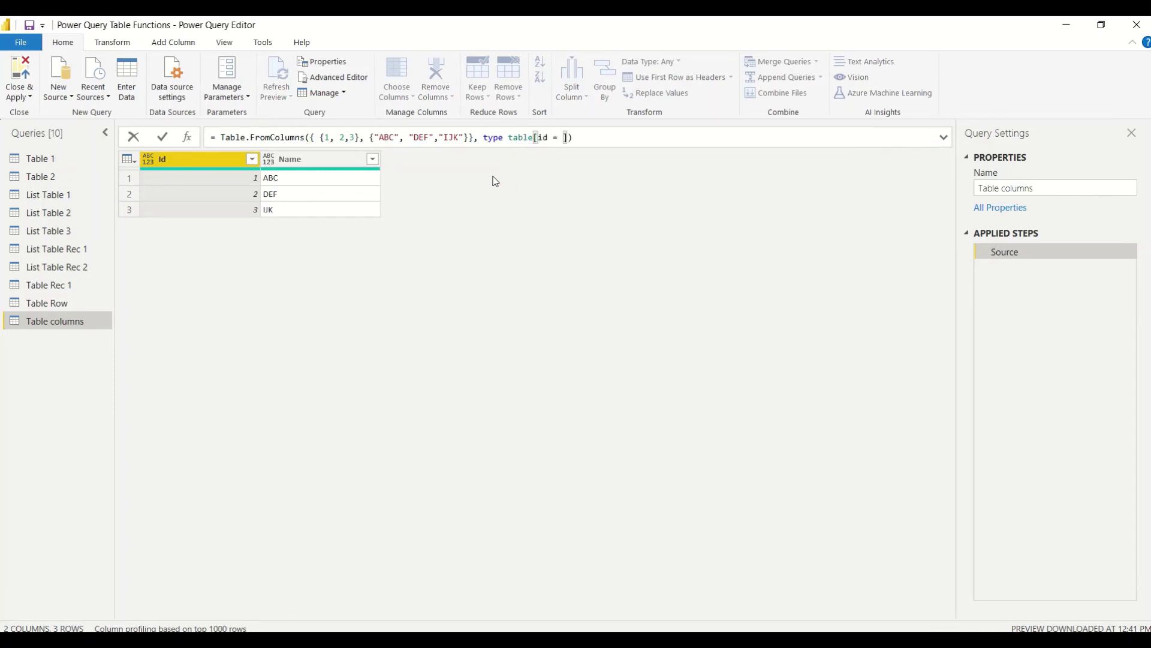
text(Int64.T)
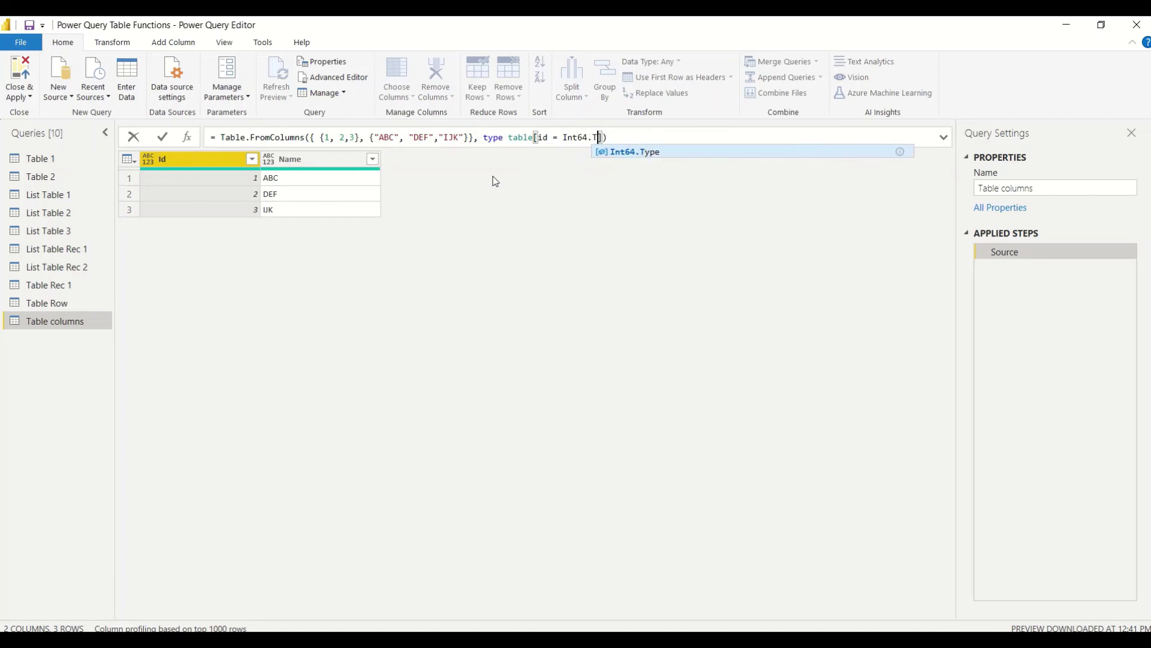
text(ype,)
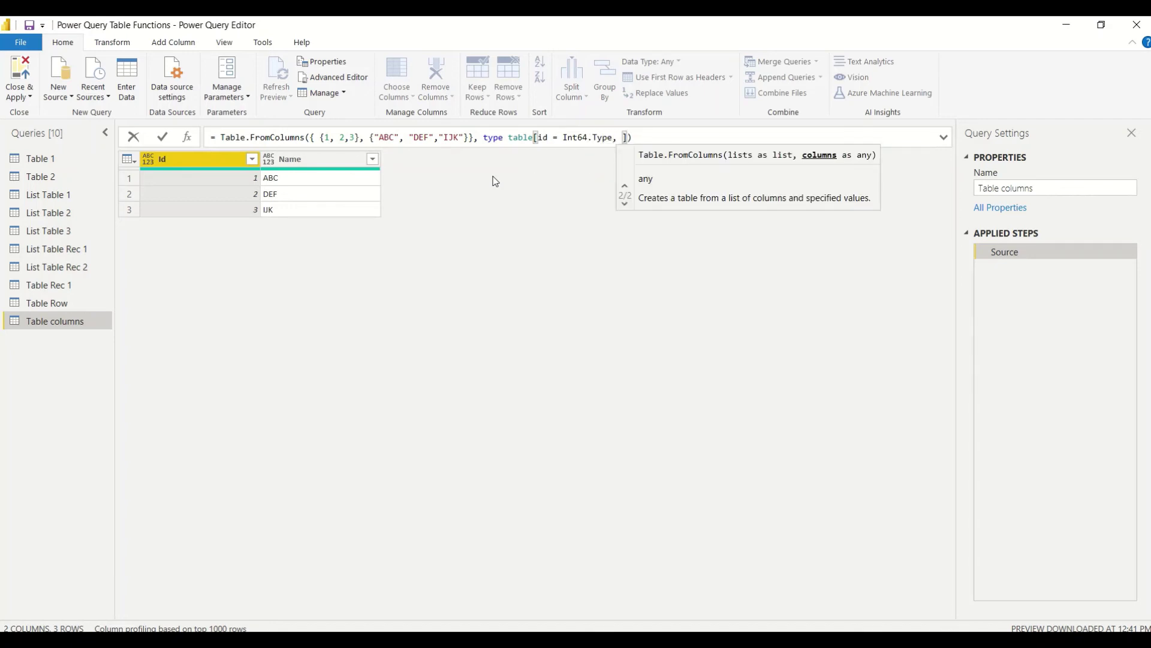
Add a Name column with Text.Type to the type table definition, apply the formula, and check the Name column's data type.
text( Name = )
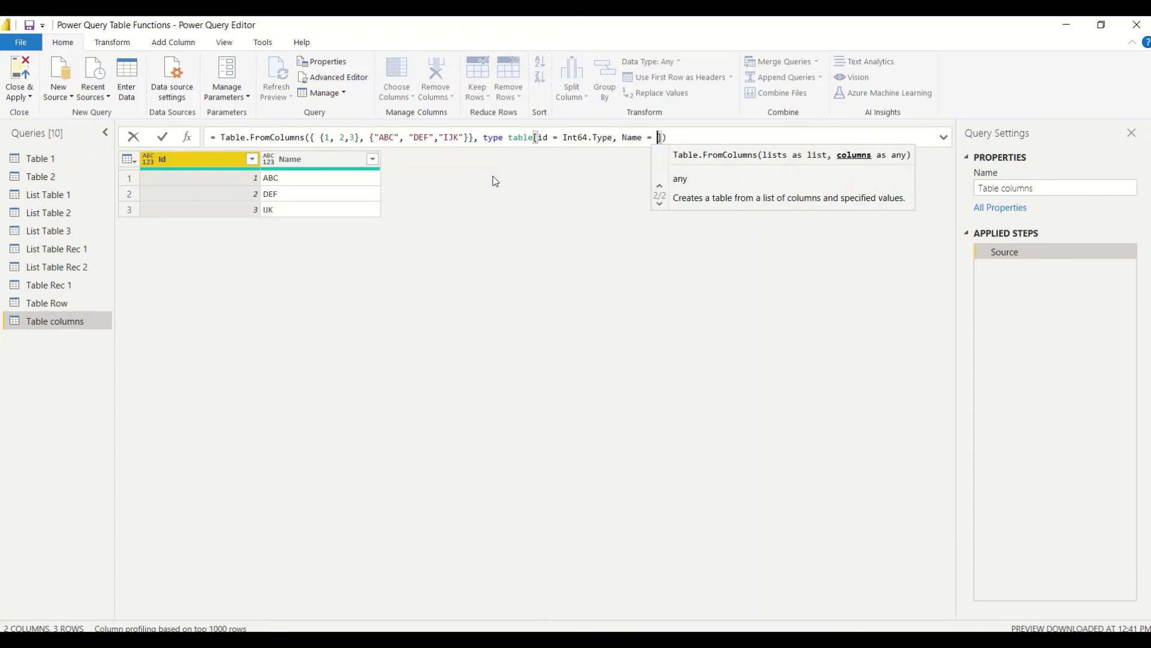
text(Text)
text(.Type)
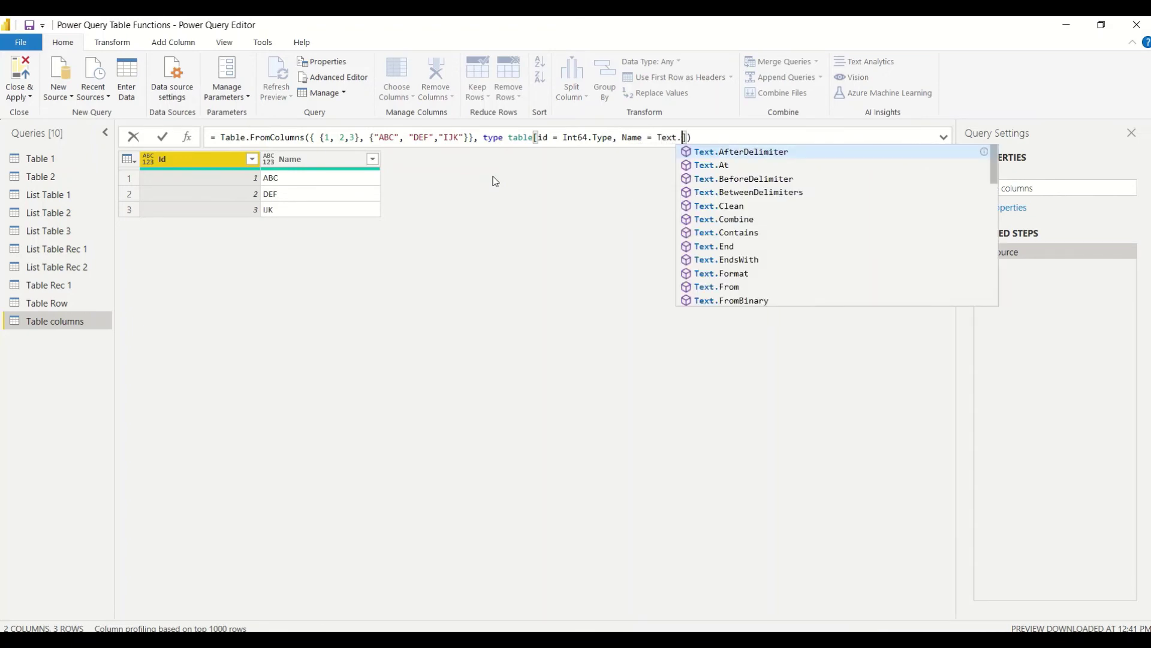
key(Escape)
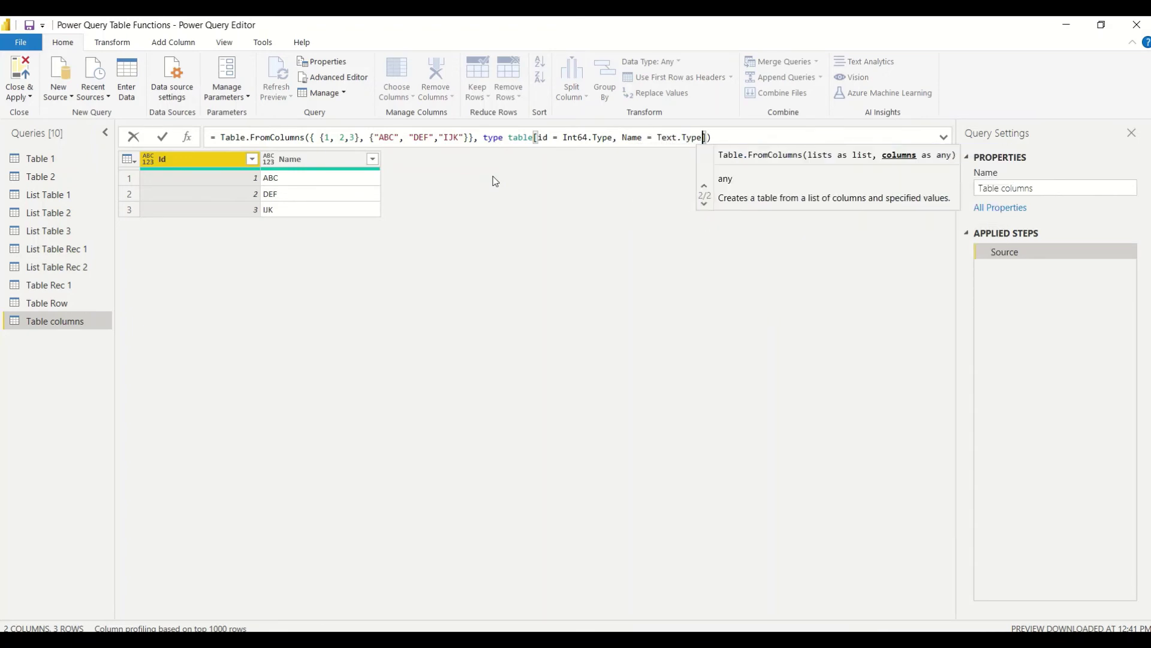
key(Right)
key(Right)
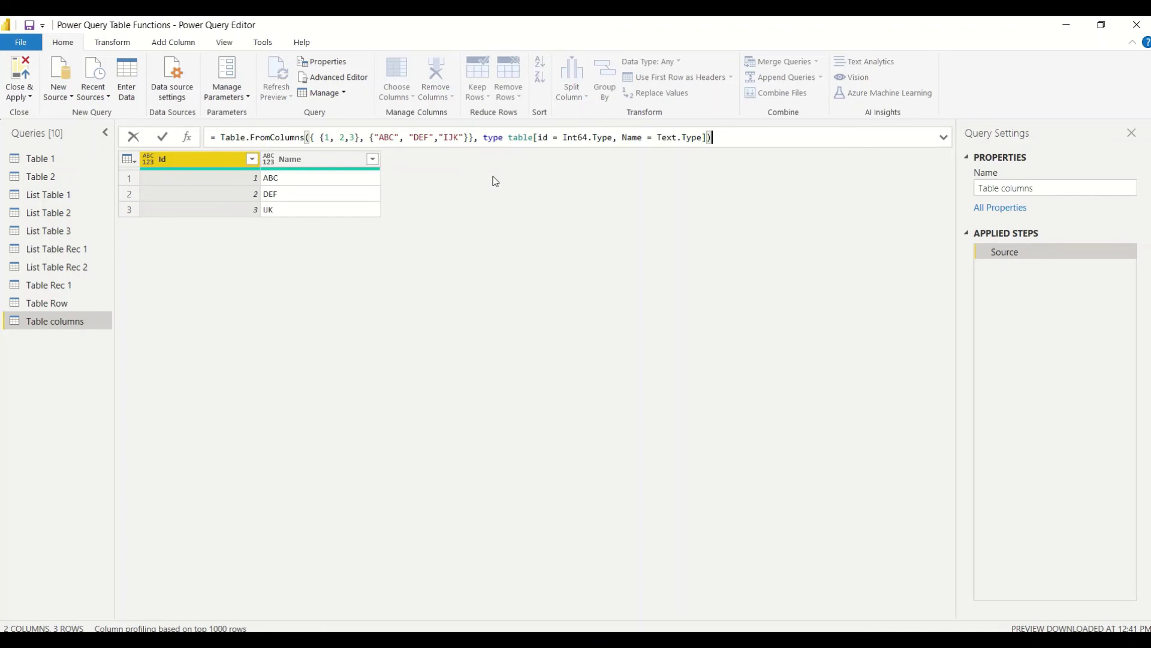
key(Return)
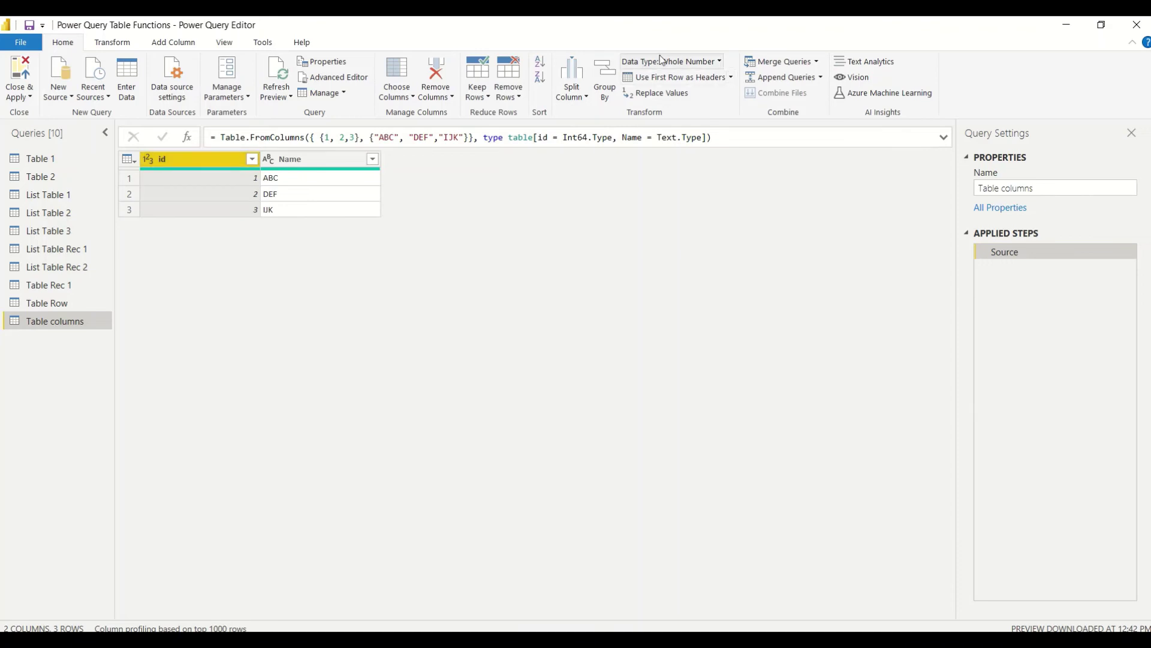
click(331, 161)
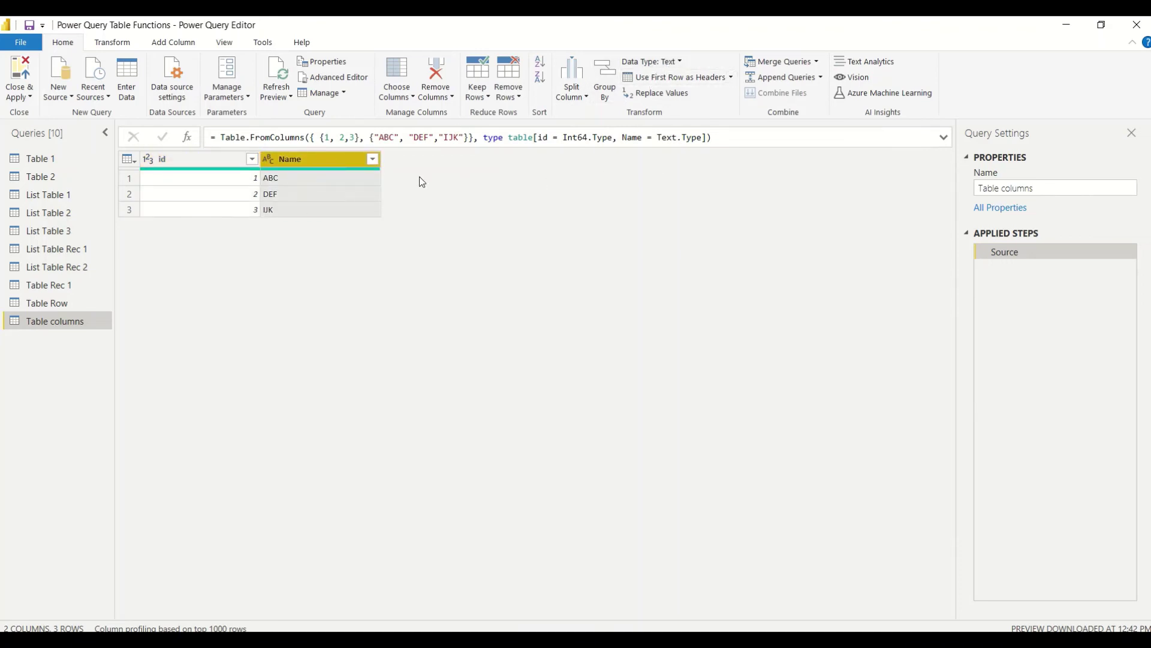
Add 4 as the fourth value of the first inner list and apply the formula.
click(356, 137)
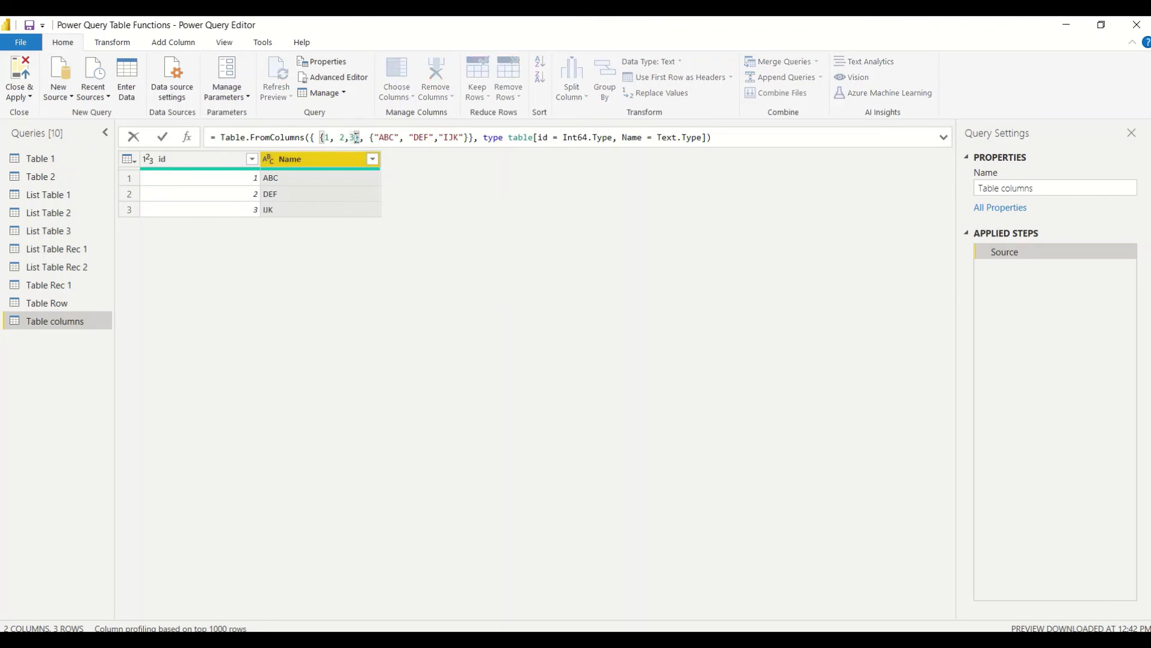
text(,4)
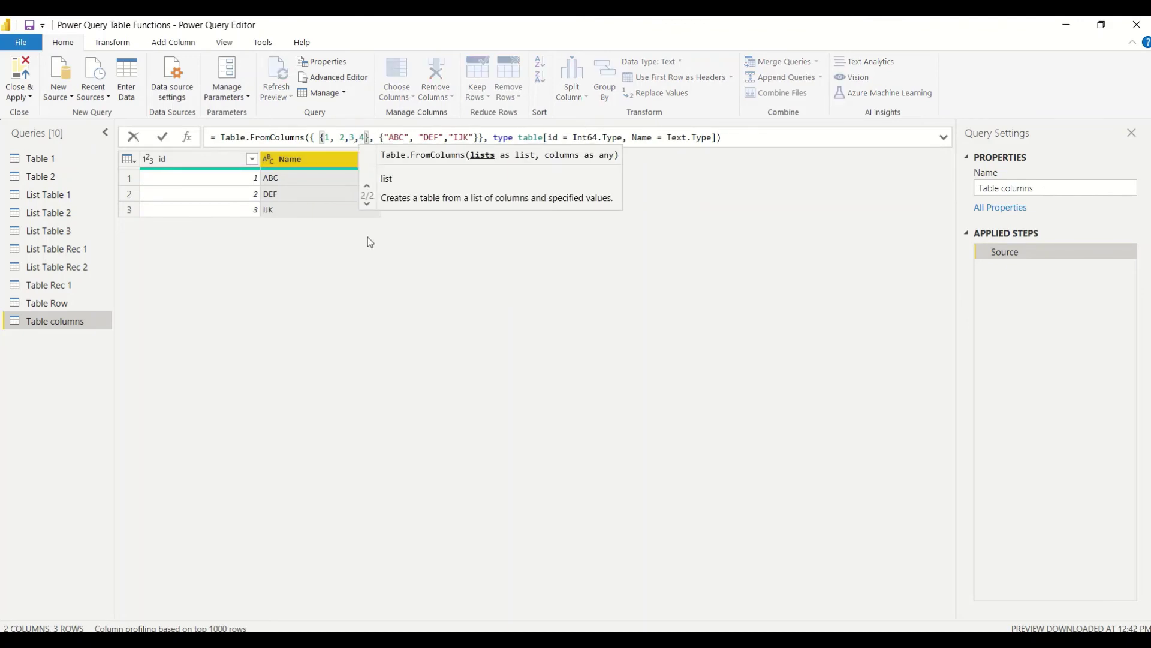
key(Return)
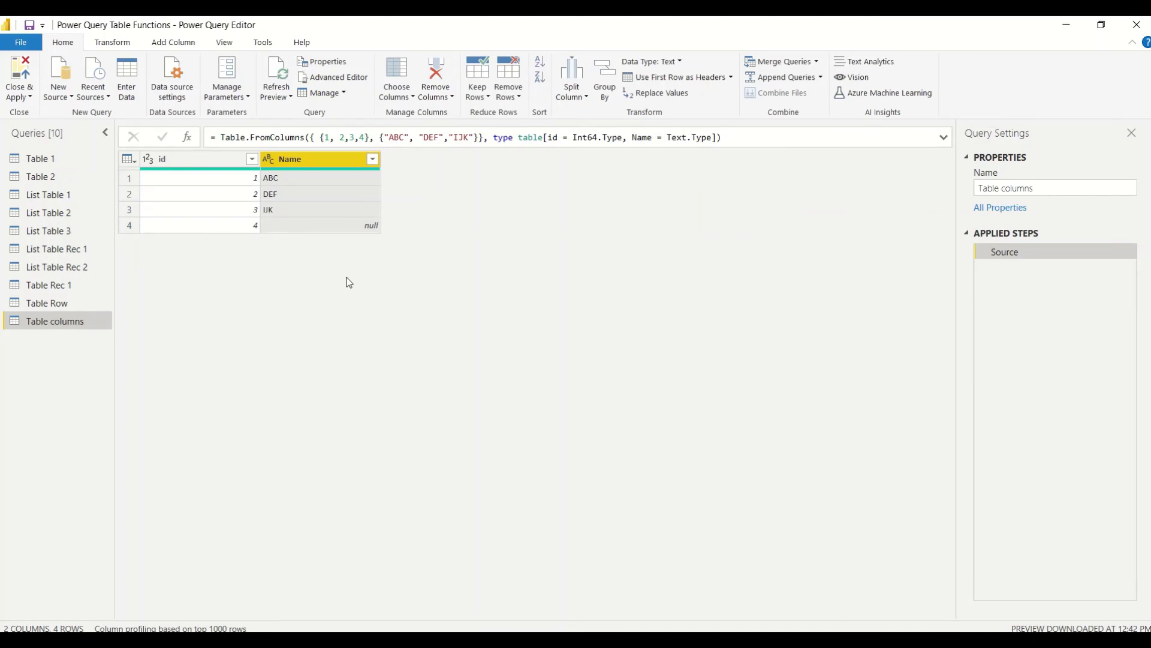
Extend the second inner list with the values "GK" and "LMN" and apply the formula.
click(474, 138)
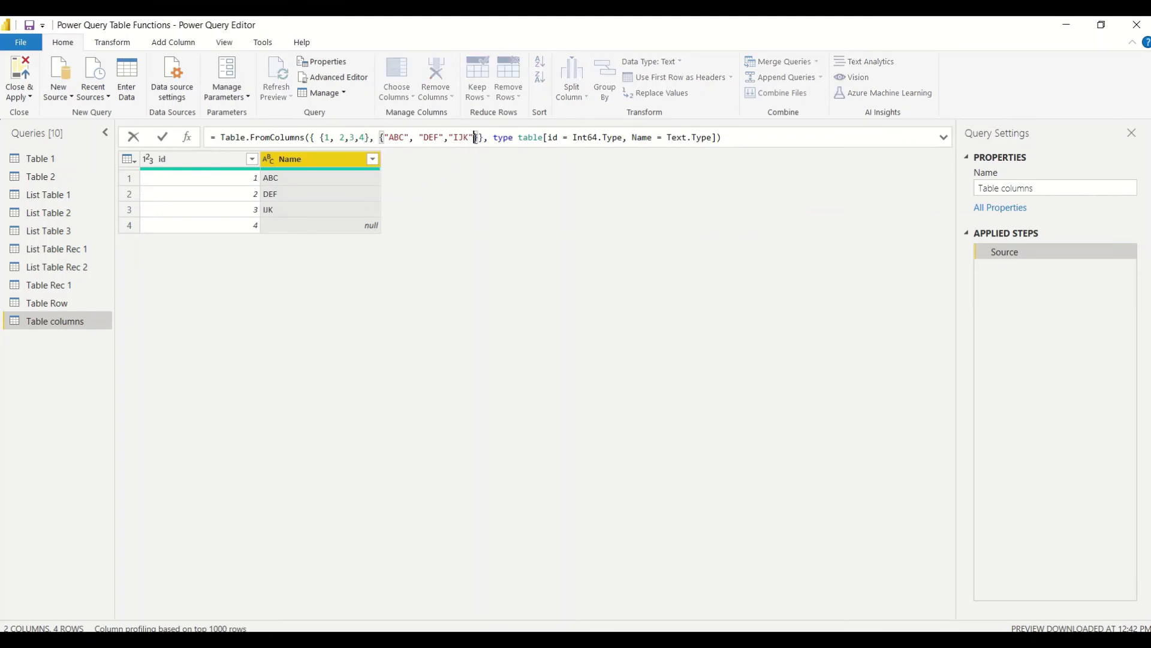
text(,"IJK",")
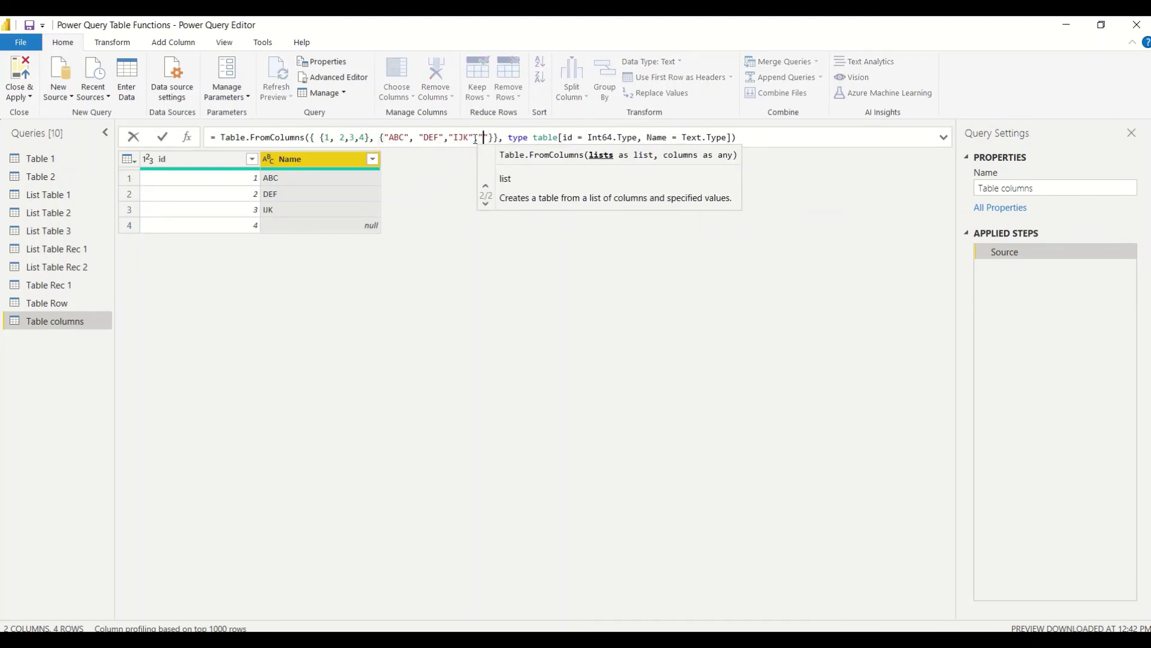
text(GK", )
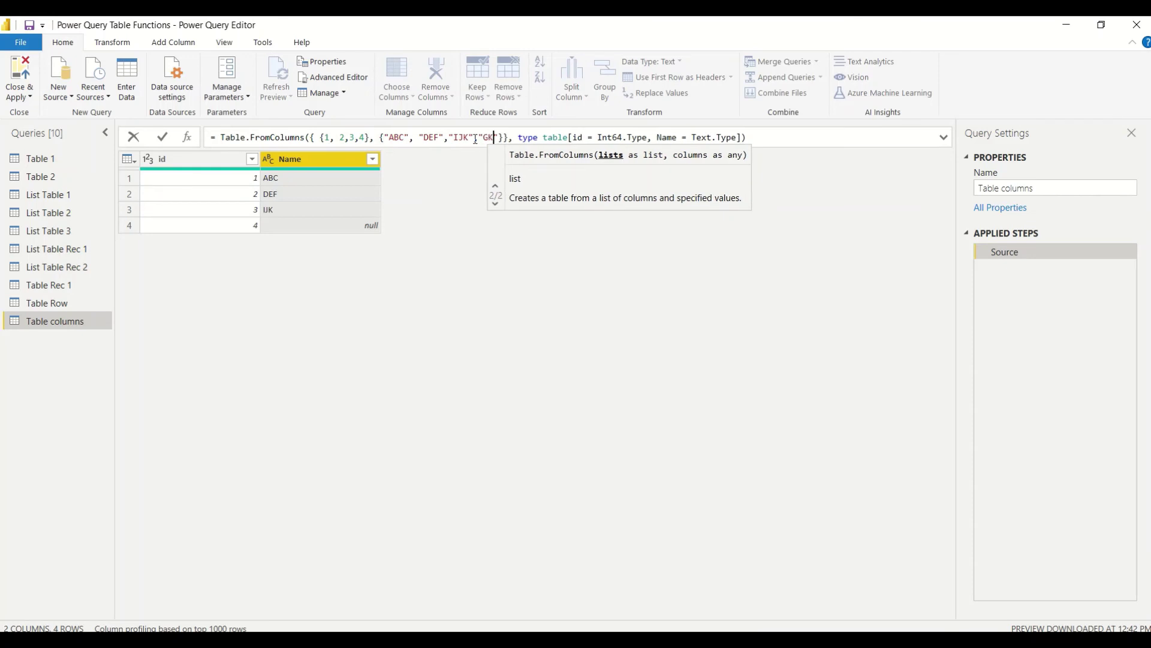
text("LM)
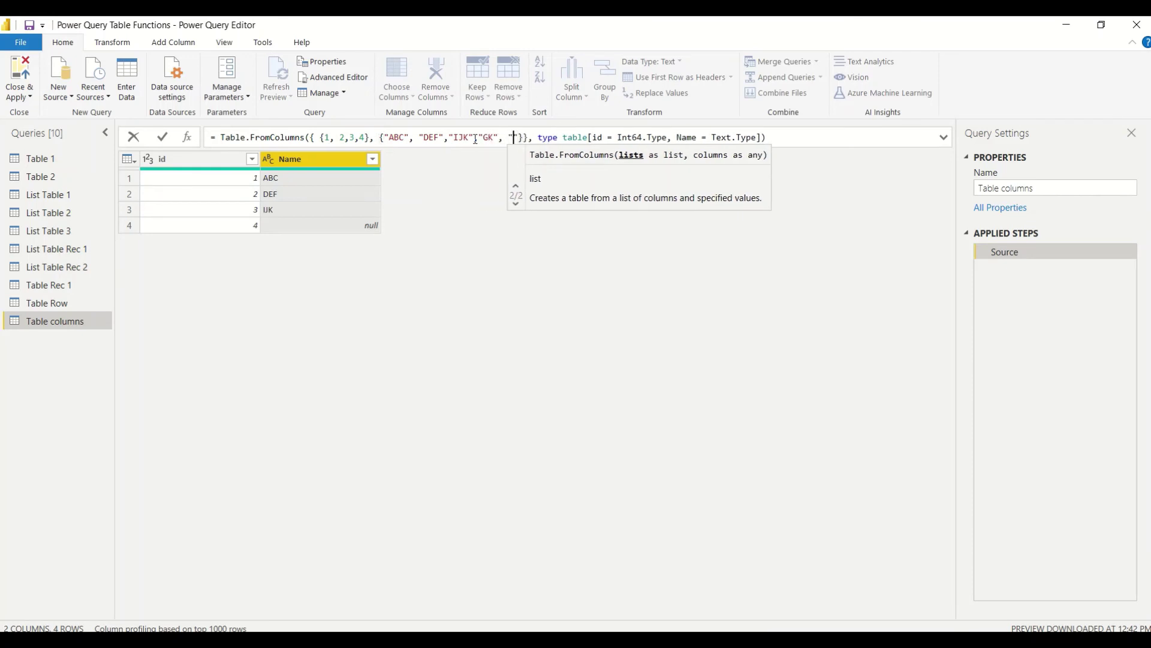
text(N)
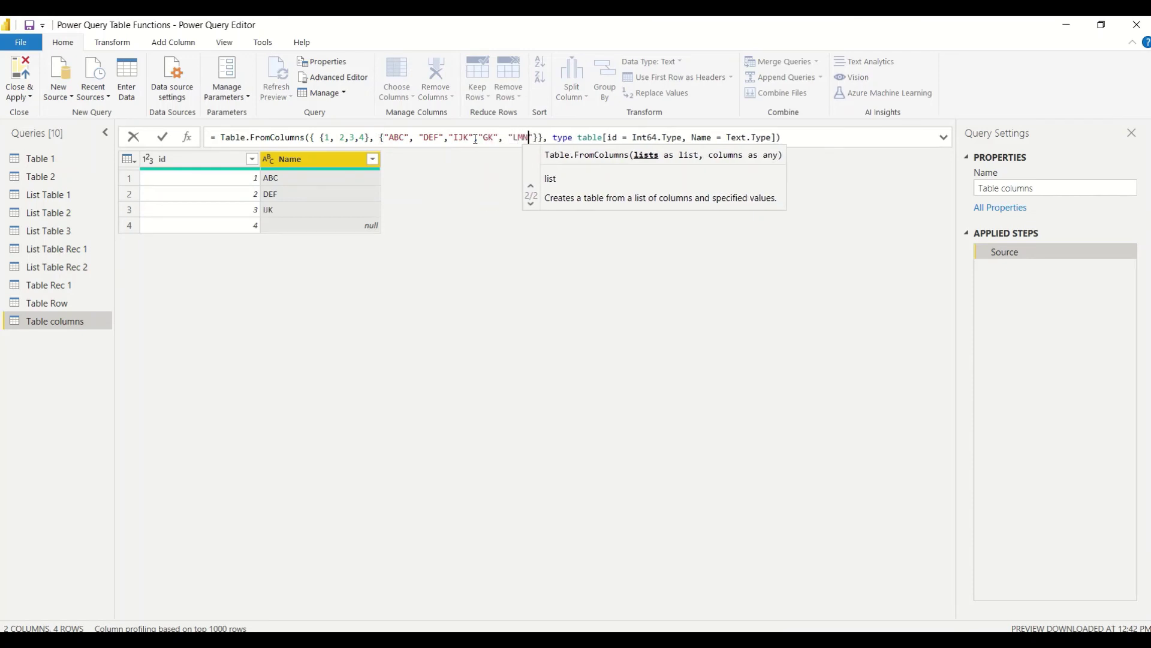
key(Return)
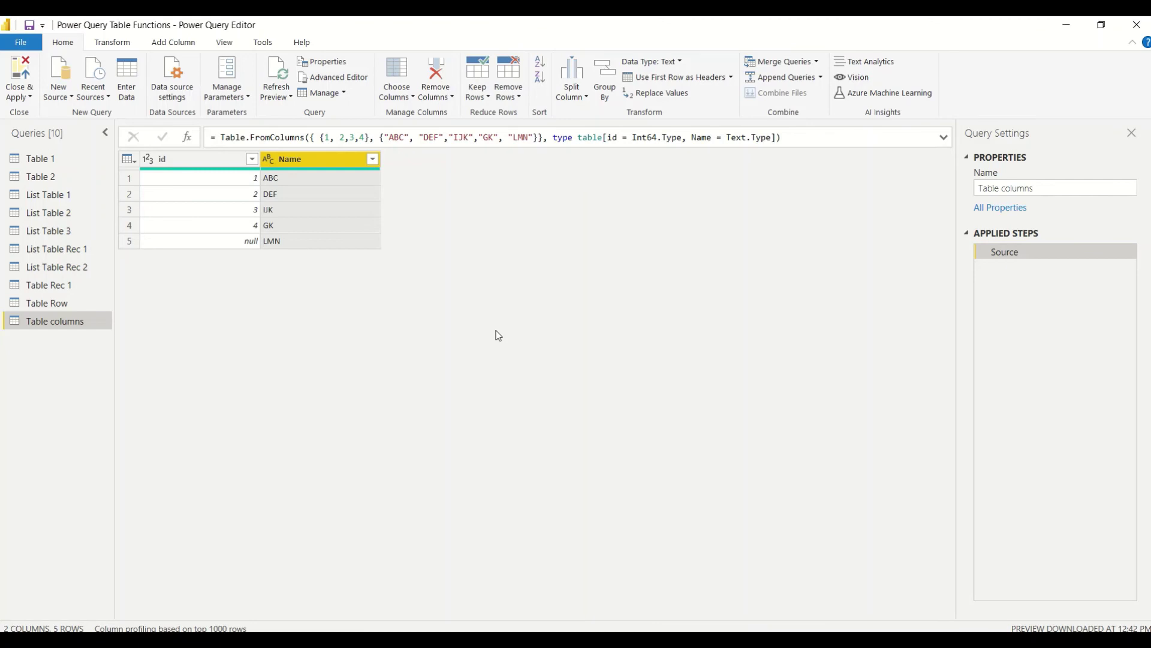
Add {1,2,3} as the third inner list of Table.FromColumns and apply the formula.
click(539, 137)
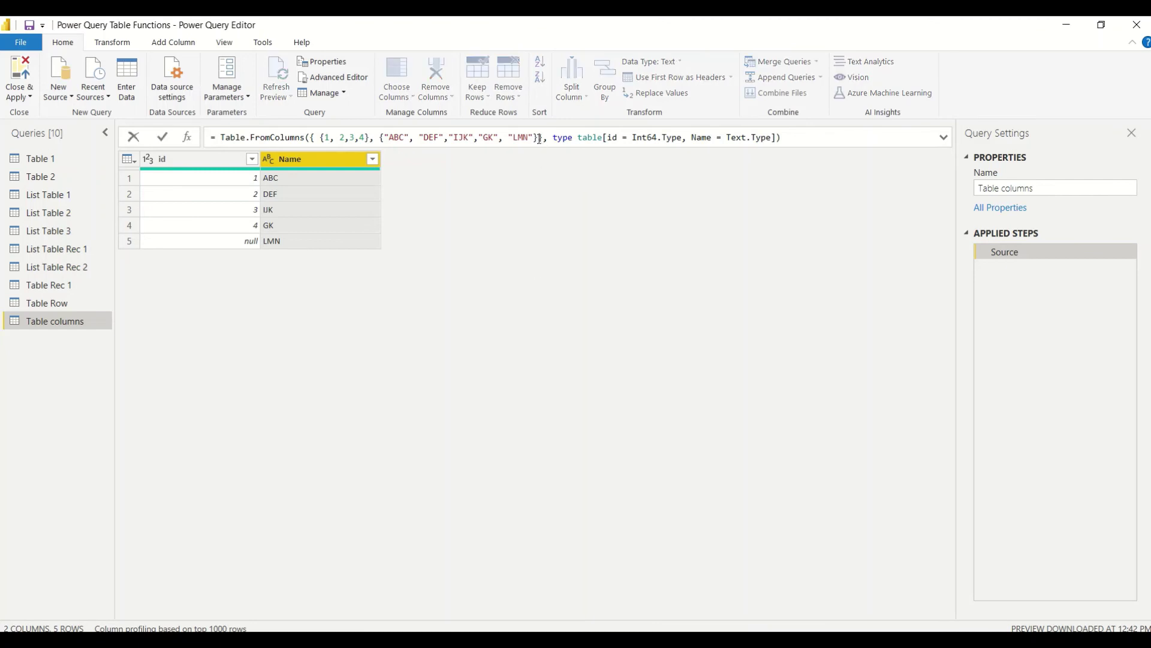
text(, )
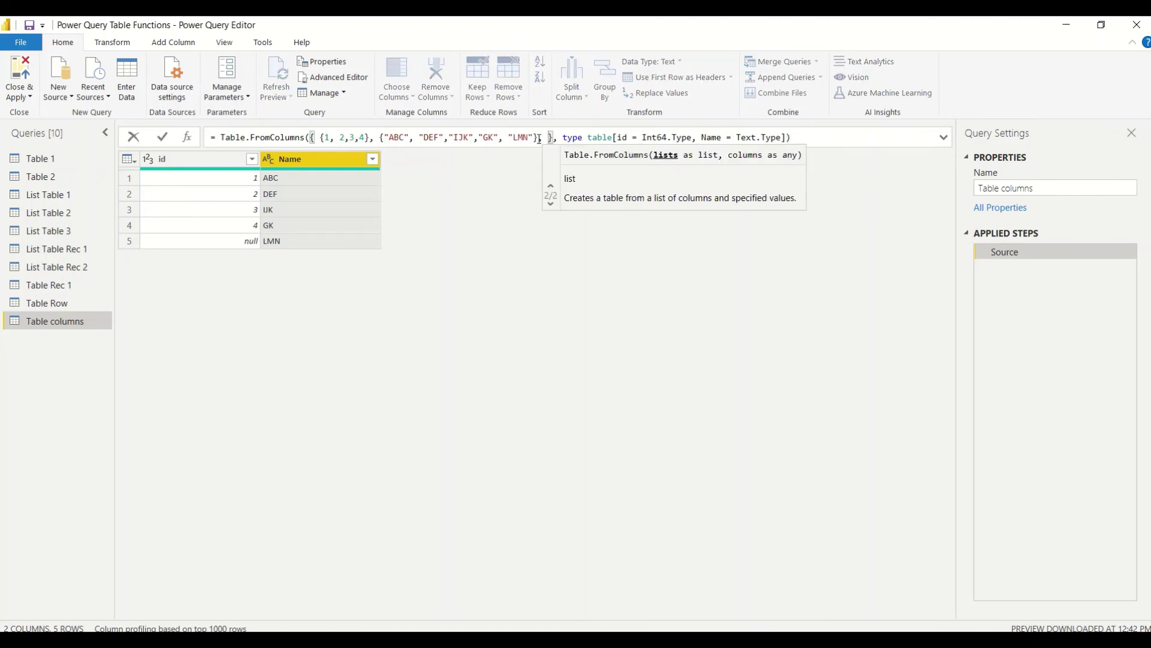
text({})
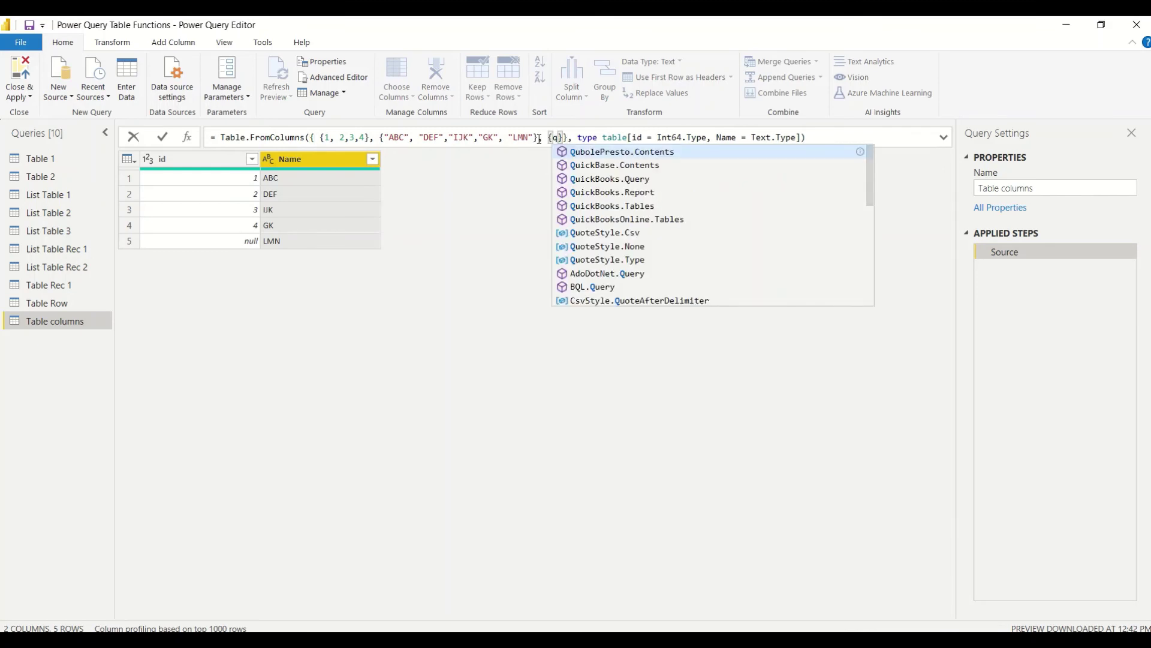
text(1,2,3)
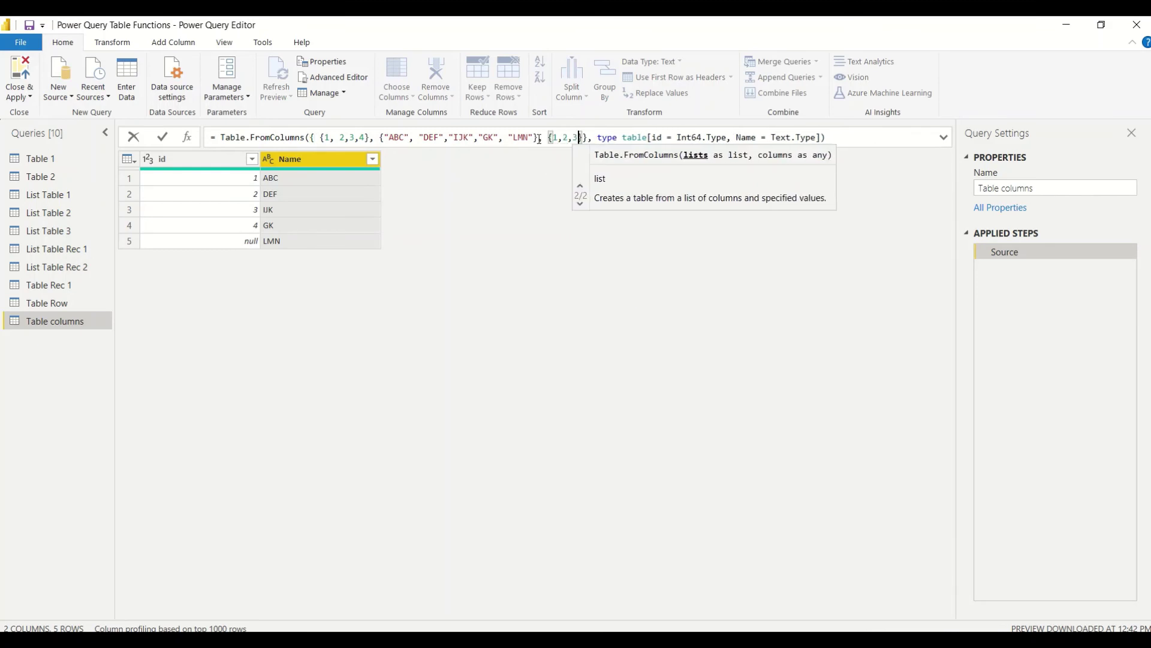
key(Return)
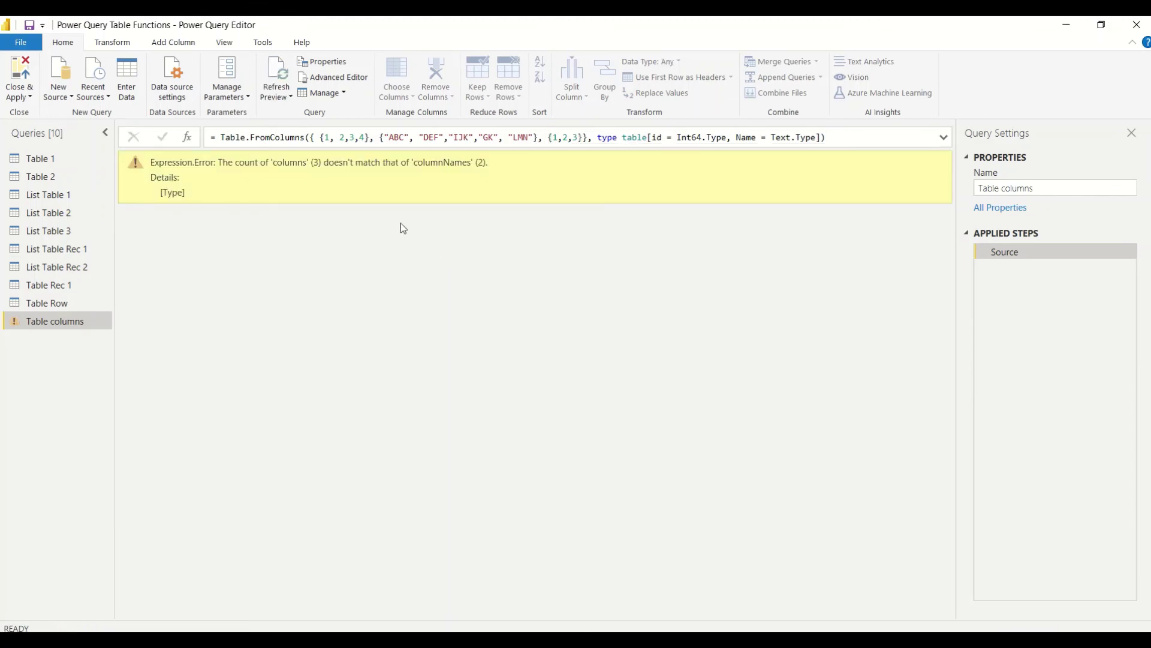
Add a third column Col3 with Int64.Type to the type table definition and apply the formula.
click(817, 138)
text(,)
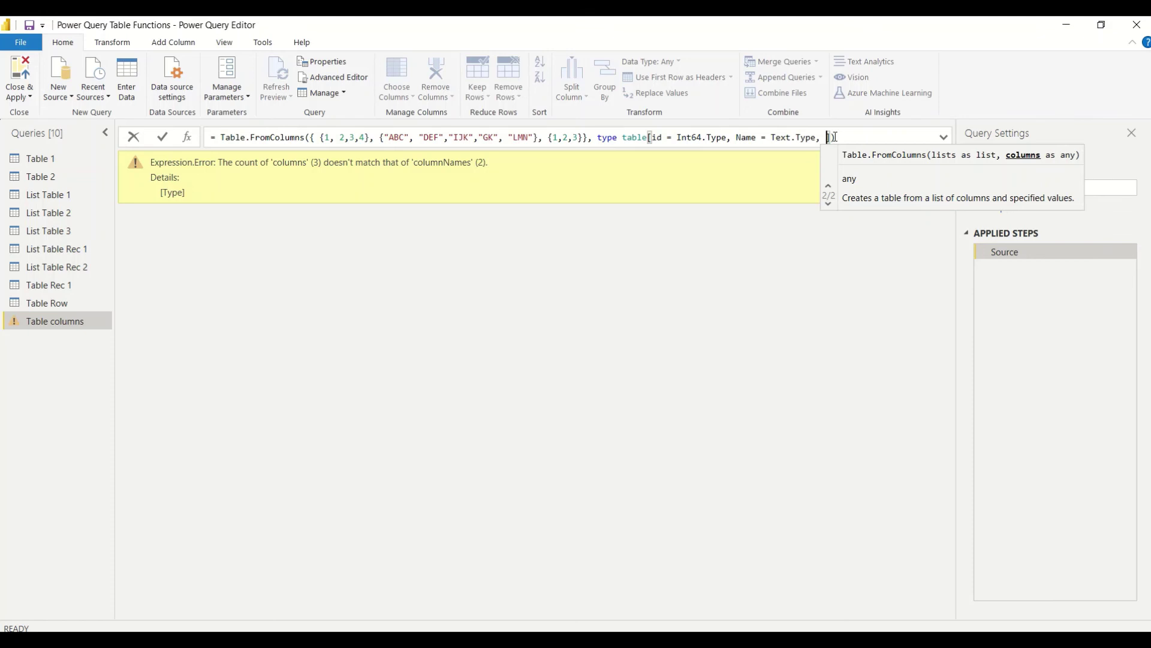
text(Col3)
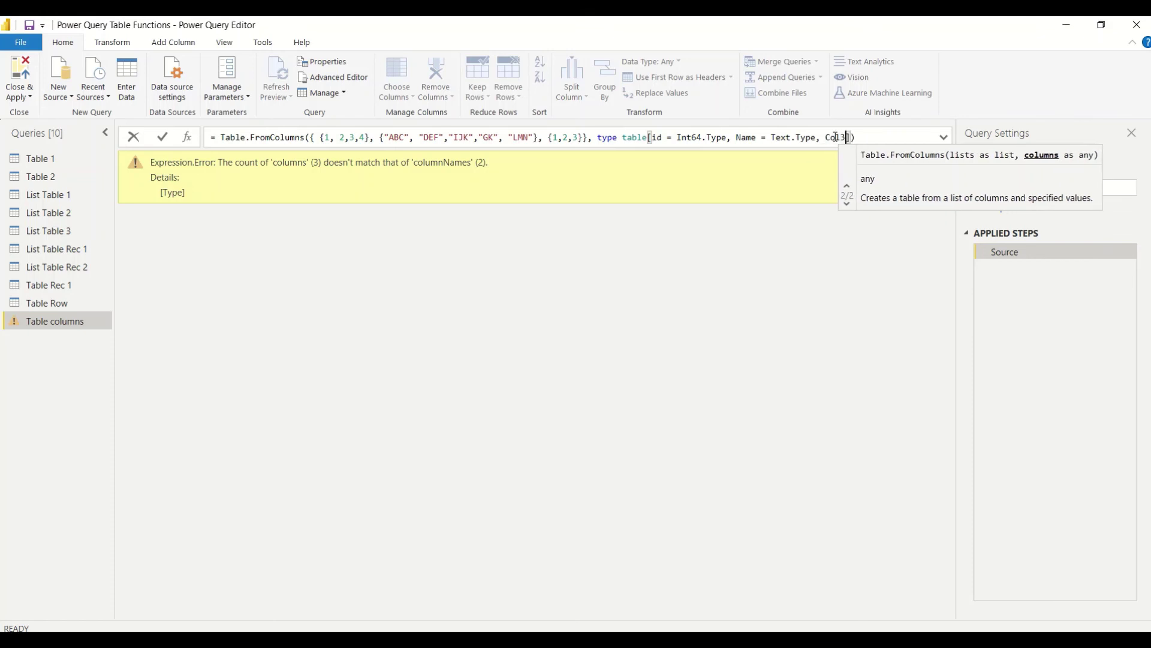
text(= Tetx)
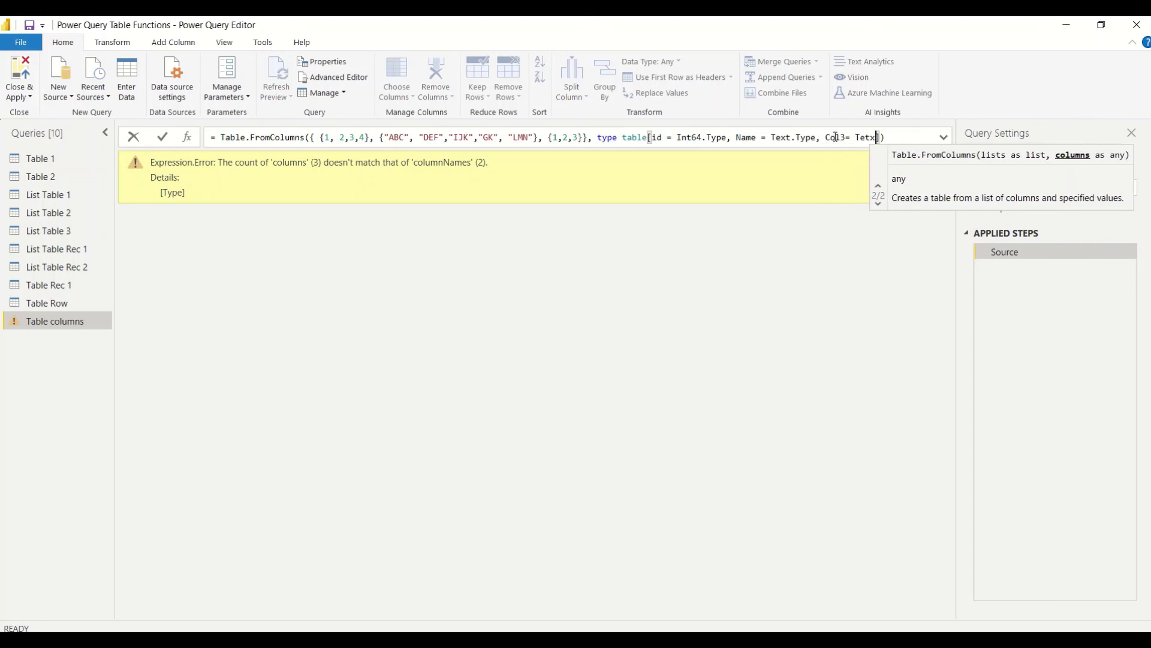
key(BackSpace)
key(BackSpace)
key(BackSpace)
key(BackSpace)
text(Int64)
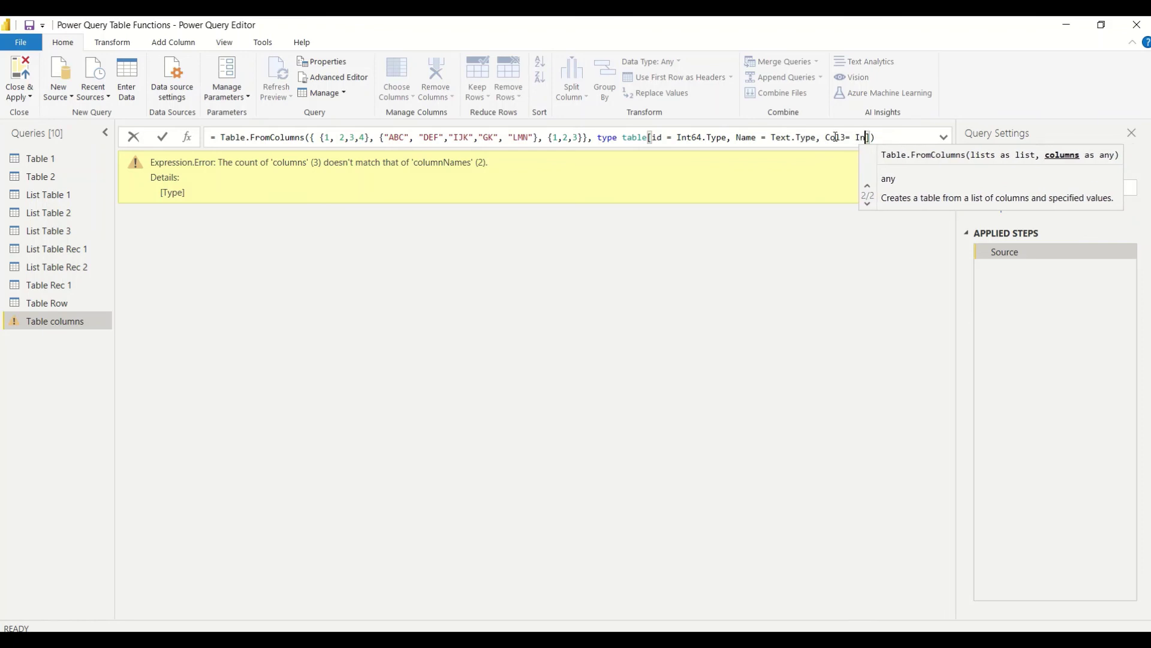
text(.)
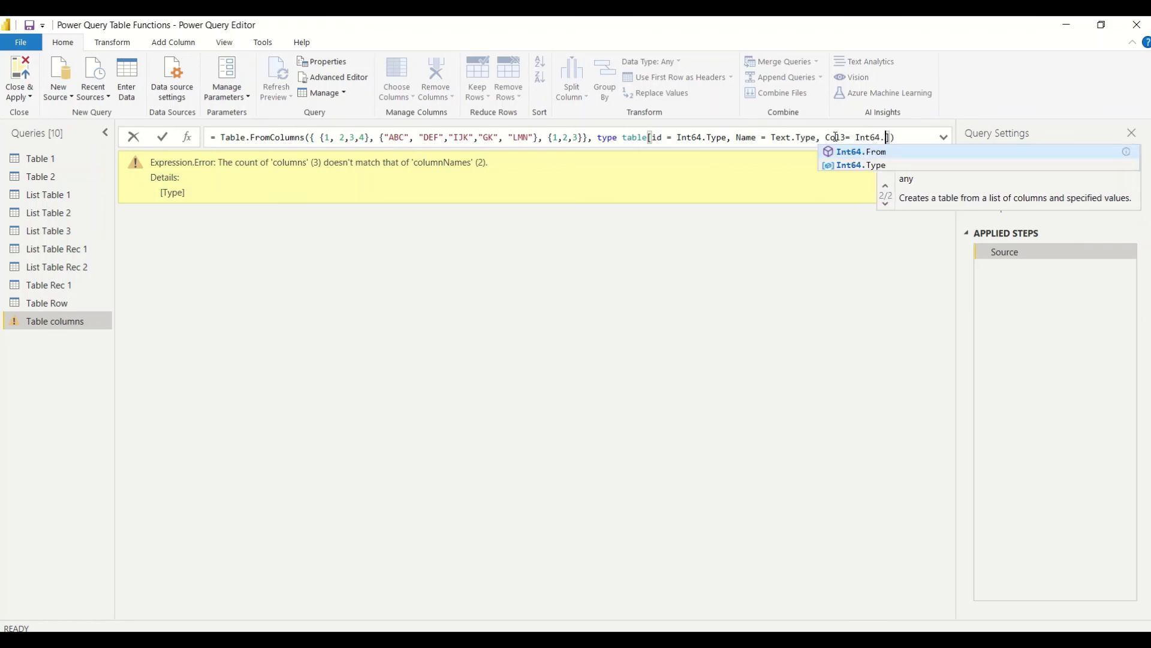
text(Type)
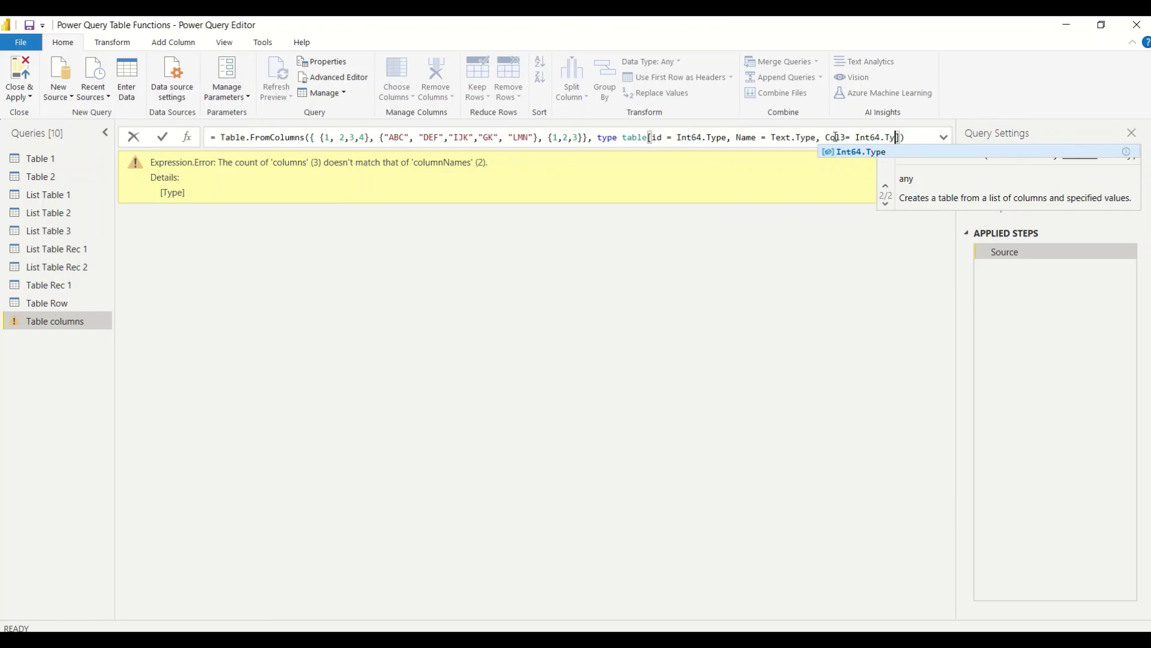
key(Return)
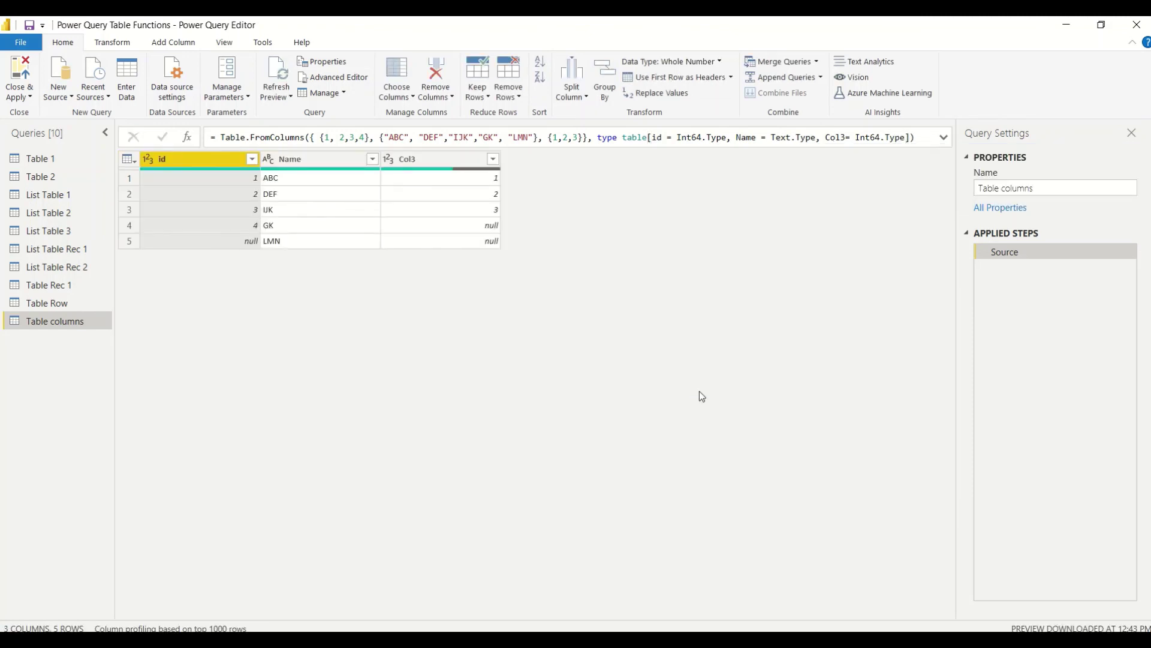